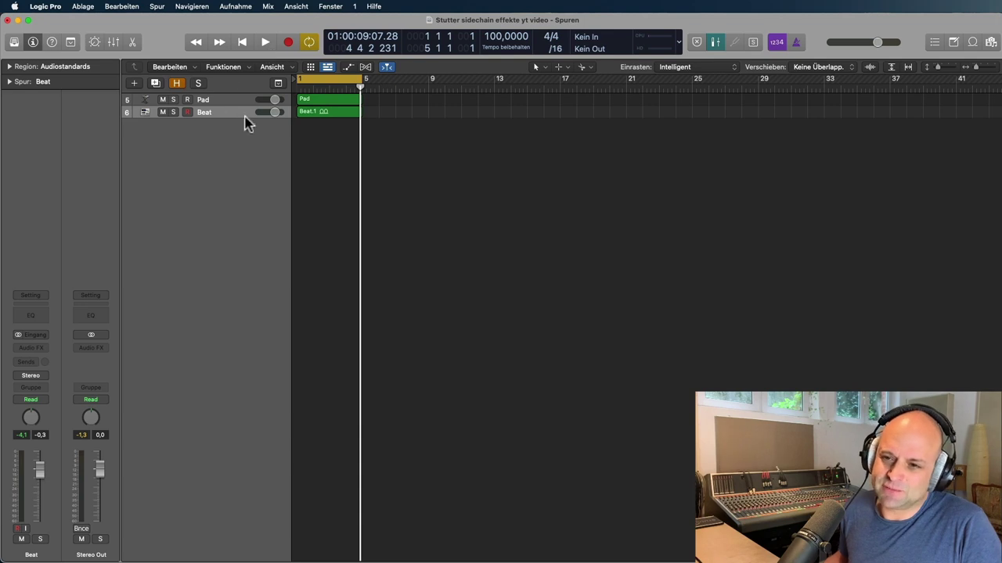
Step: Insert a stereo Noise Gate in the Pad track's audio effects slot
click(238, 104)
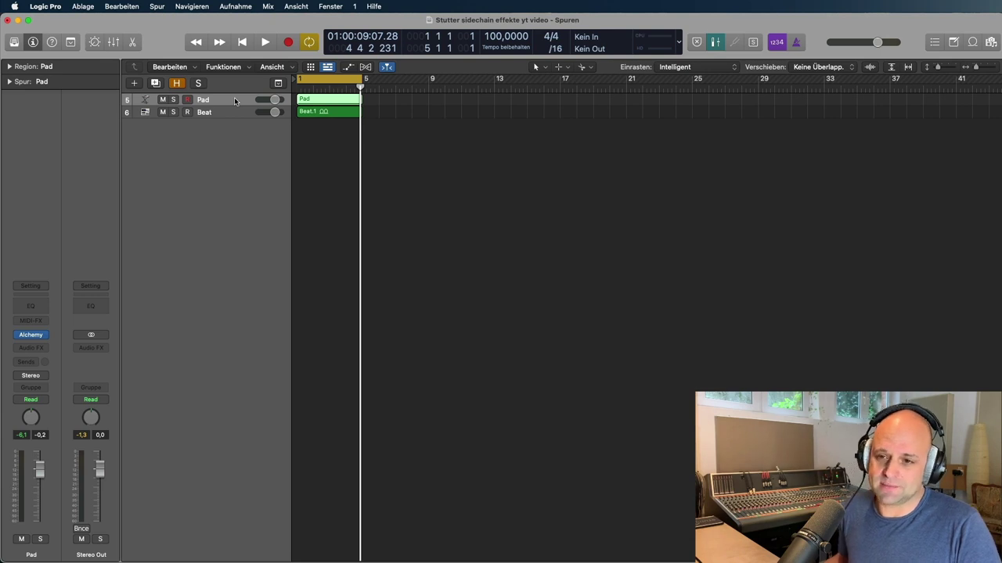
click(39, 354)
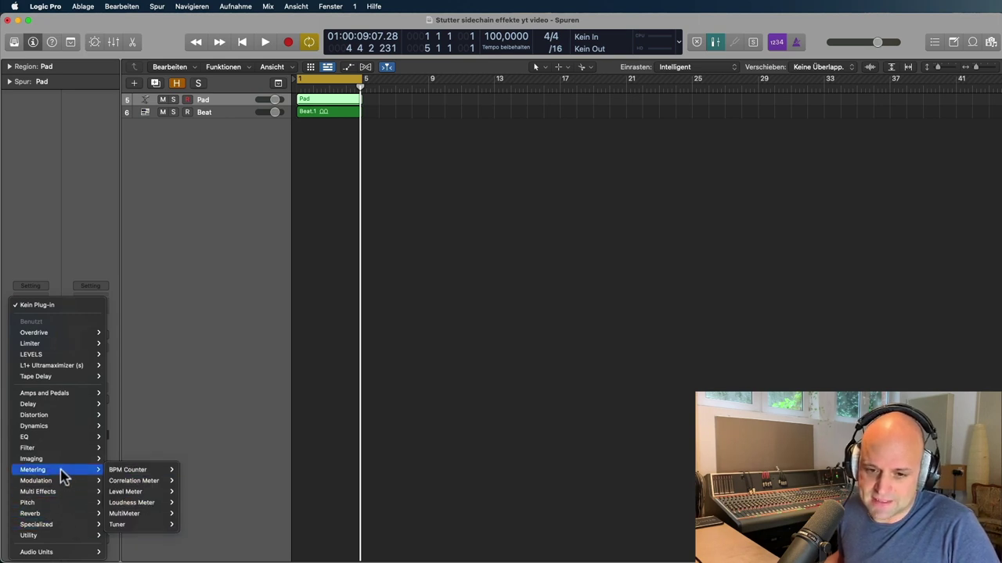
mouse_move(64, 428)
mouse_move(125, 501)
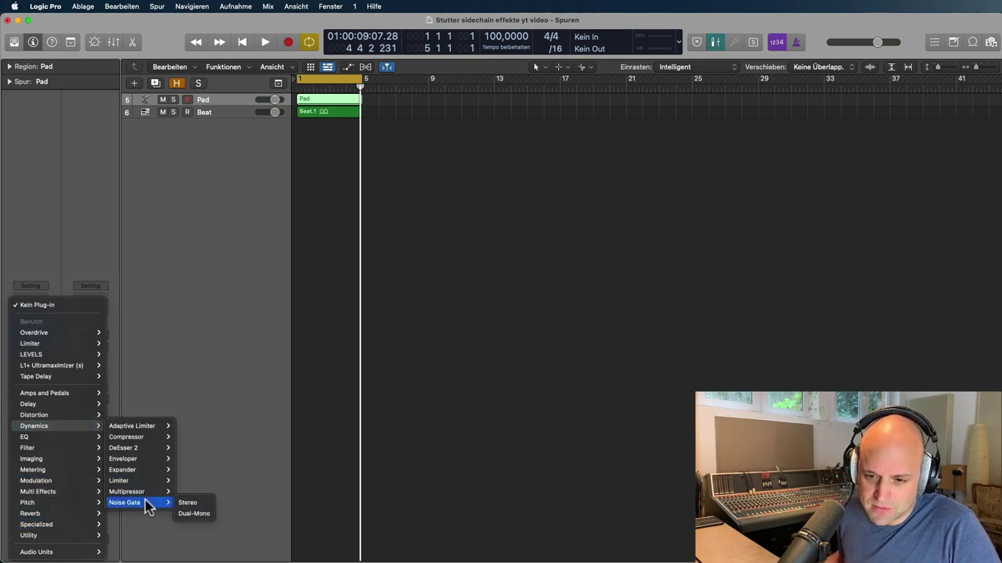
click(187, 498)
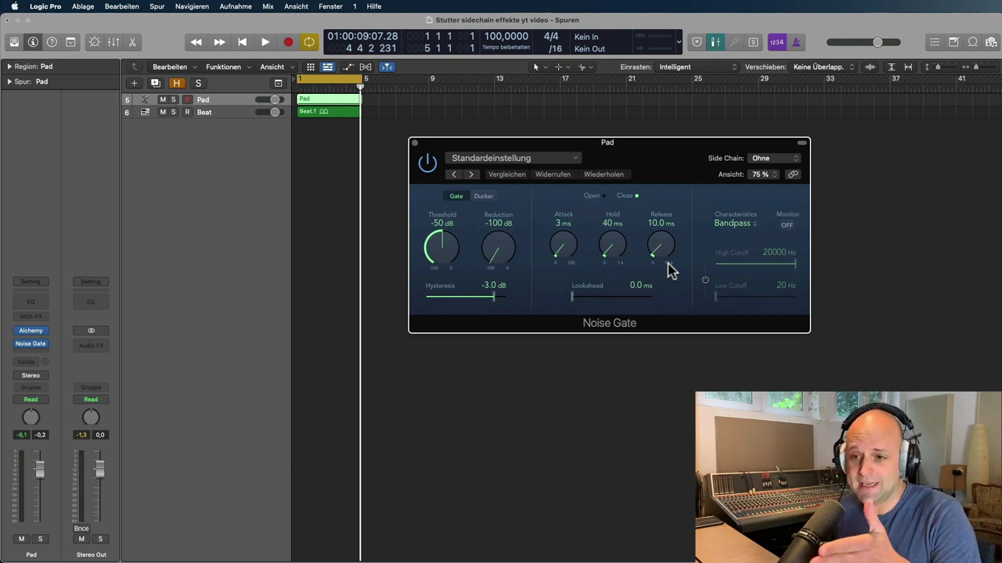
Step: Set the Noise Gate's side chain source to Beat (Audio 1)
click(208, 115)
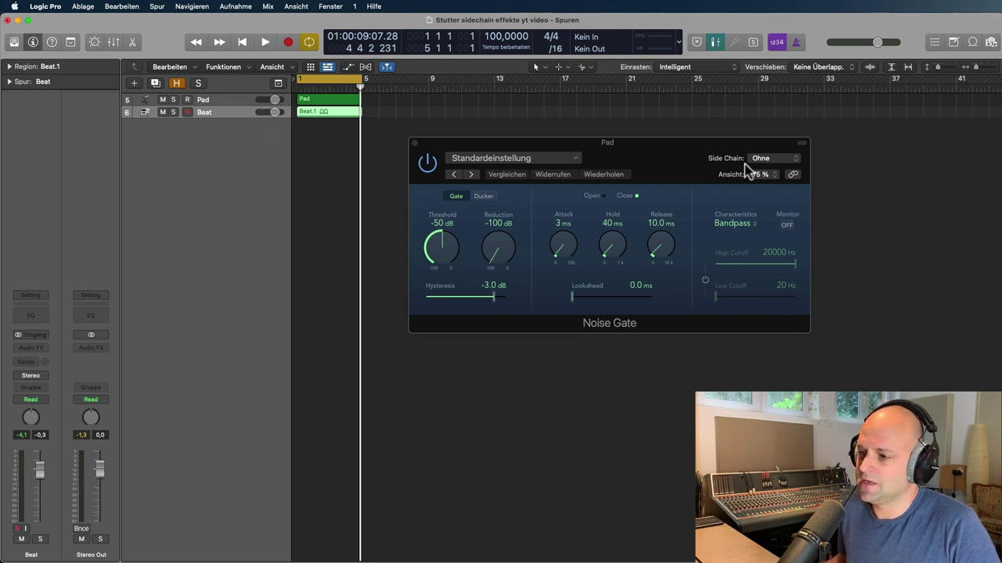
drag(677, 161, 643, 133)
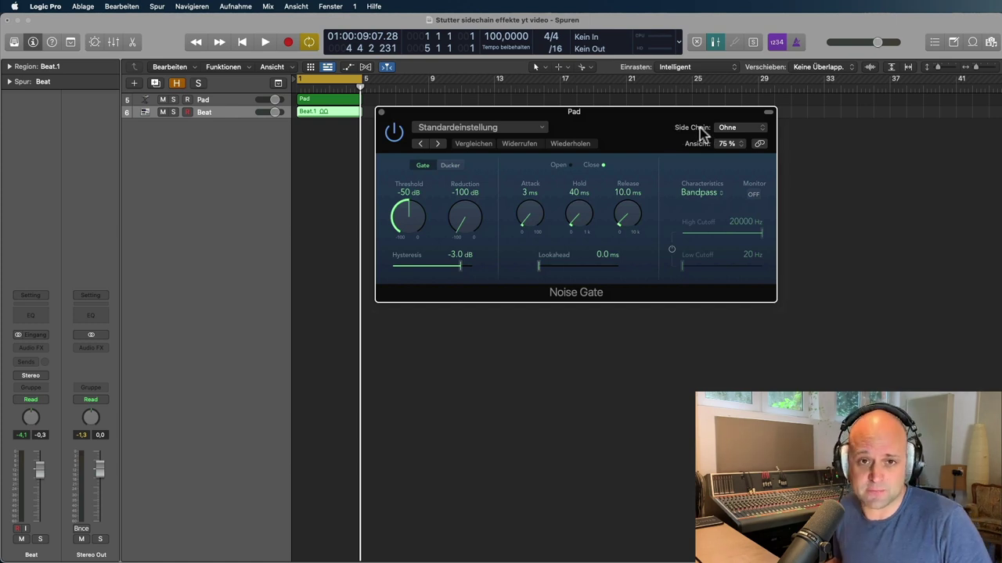
click(758, 130)
mouse_move(739, 169)
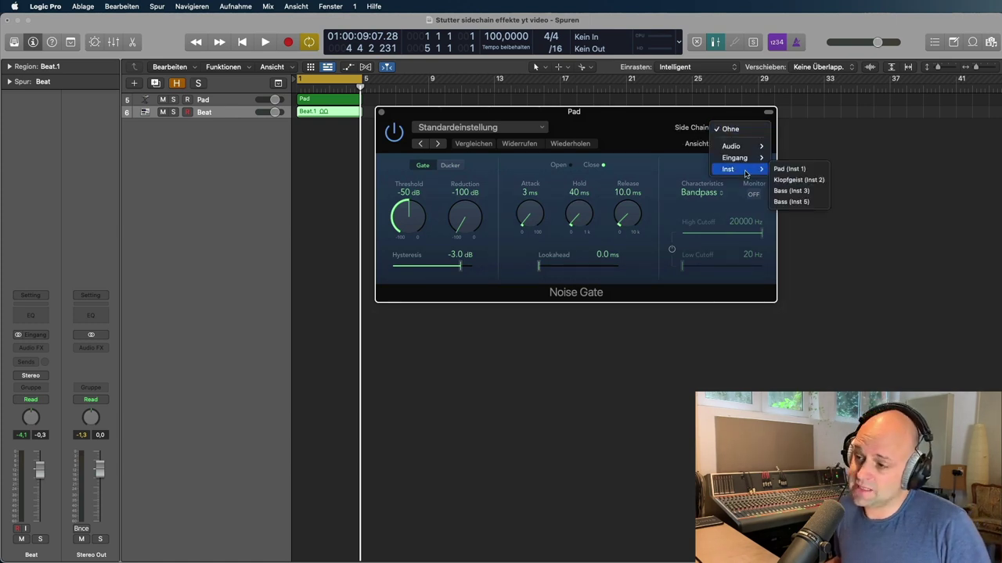
mouse_move(753, 146)
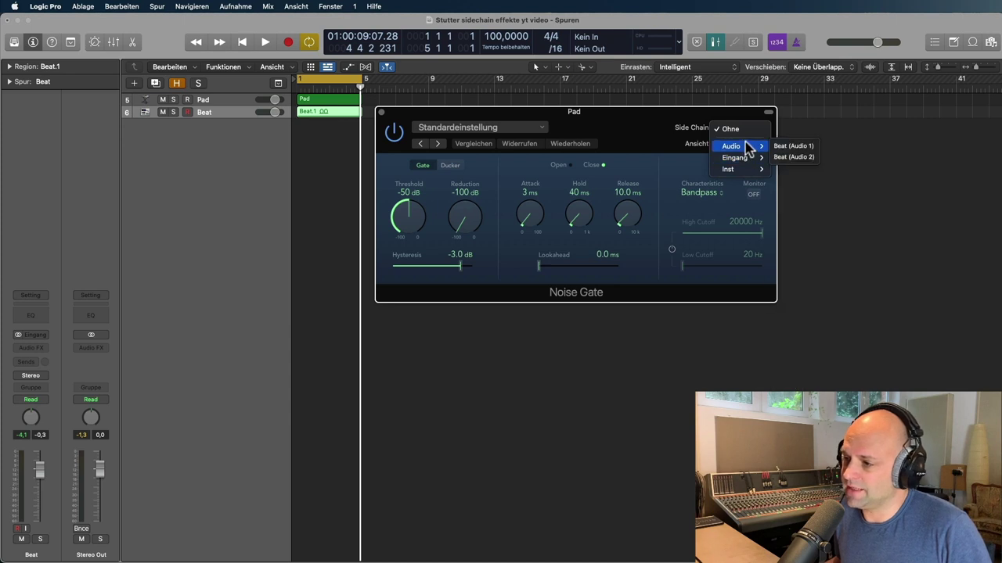
click(801, 147)
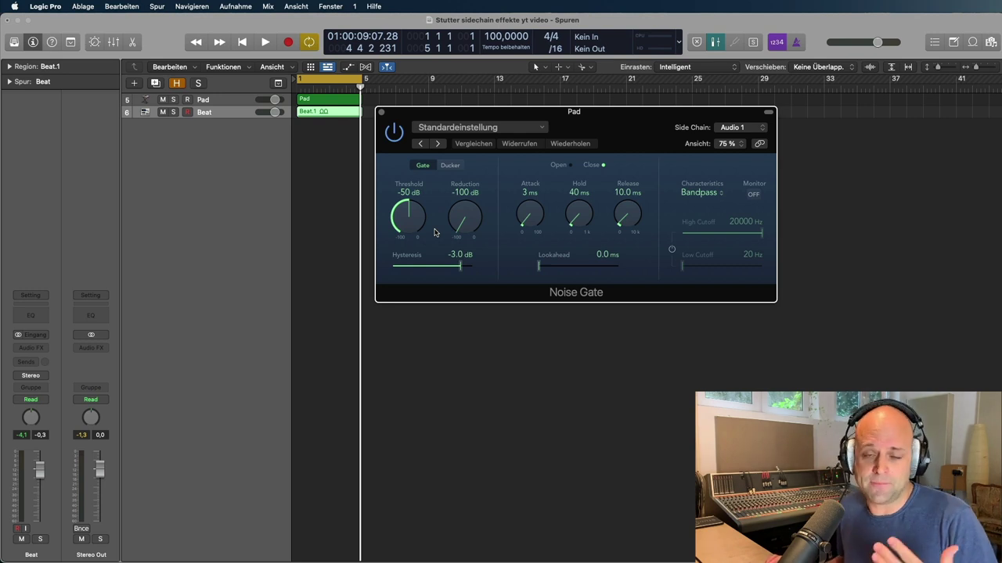
drag(644, 140, 640, 140)
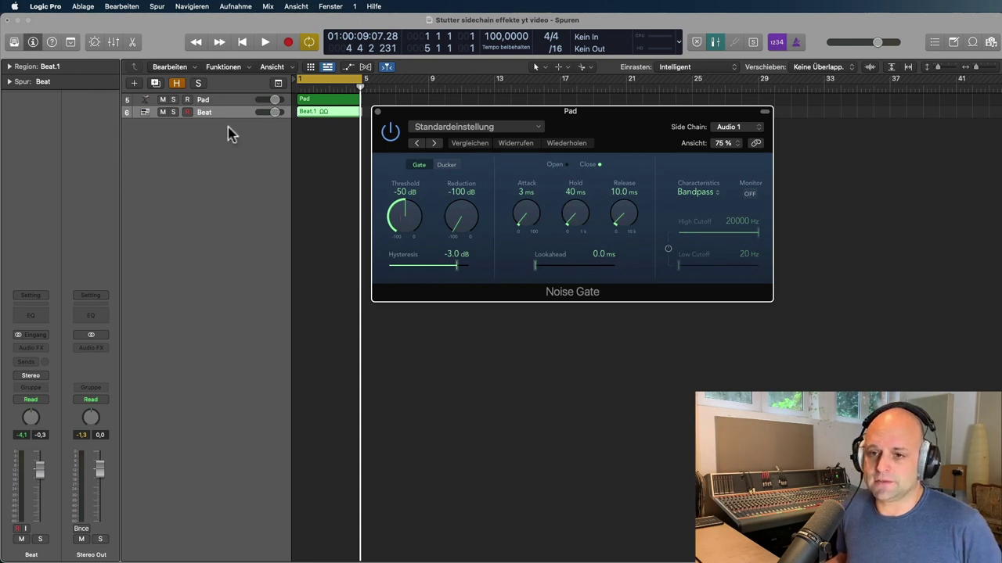
Step: Play the loop with the Pad track selected and raise the Noise Gate's threshold to -20 dB, then stop playback
click(235, 100)
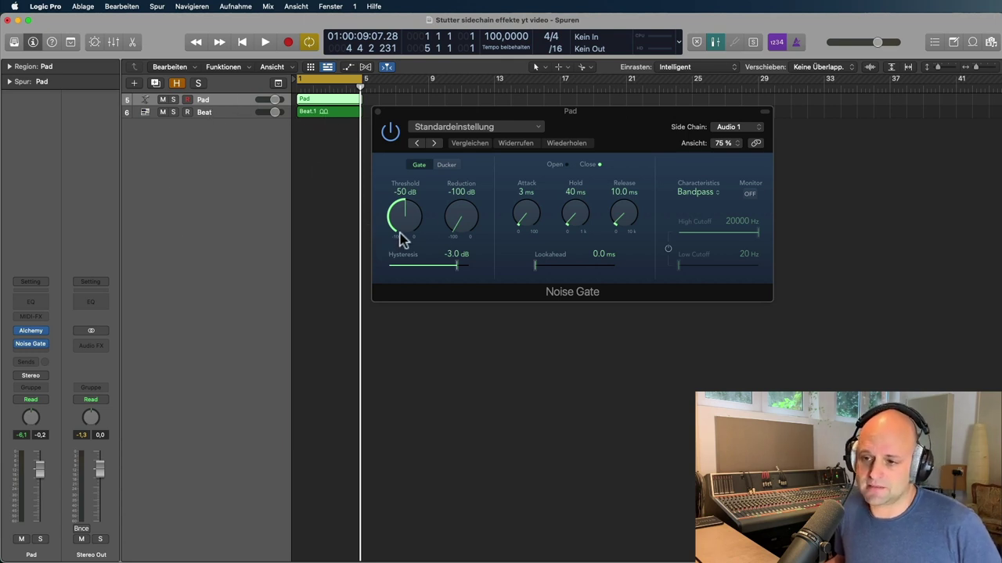
key(space)
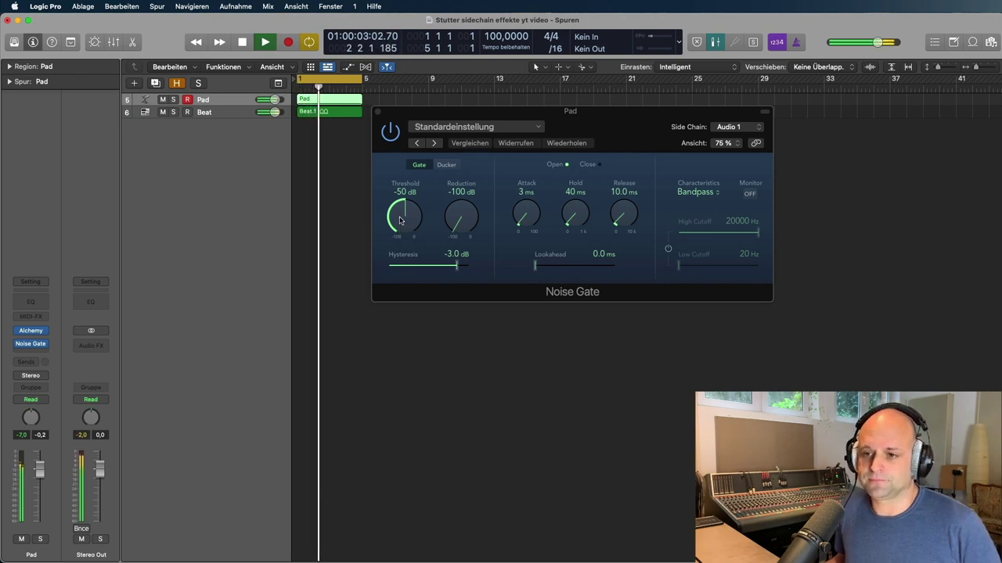
drag(399, 220, 384, 171)
key(space)
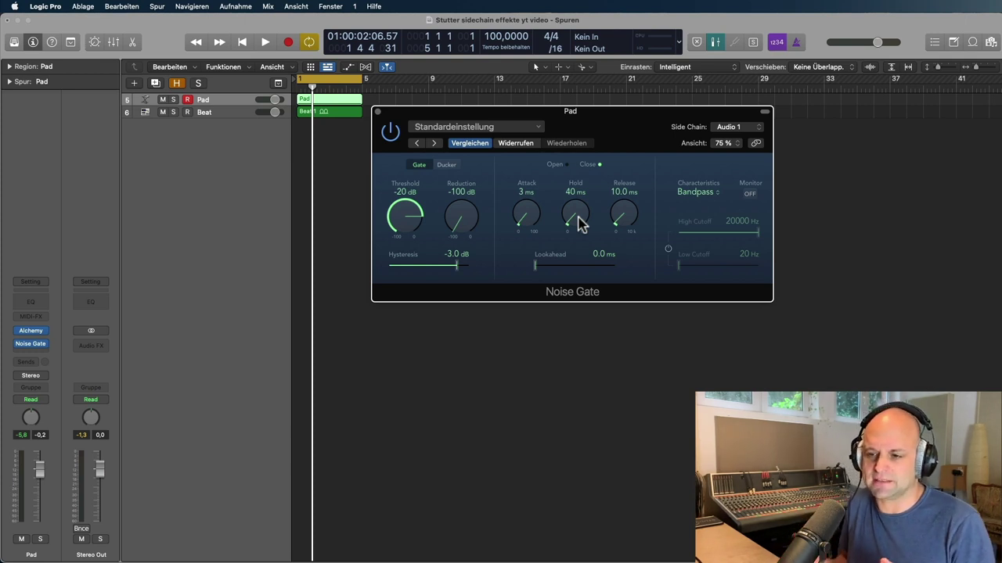
Step: During playback, set the Noise Gate's threshold to -18 dB, reduction to -99 dB, attack to 7 ms, hold to 30 ms and release to 5 ms
key(space)
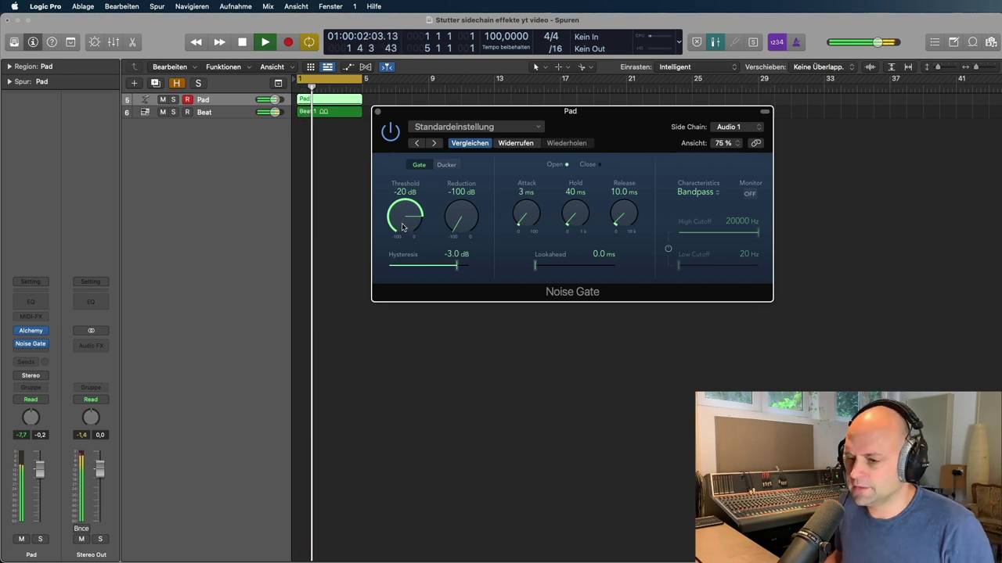
drag(456, 221, 456, 211)
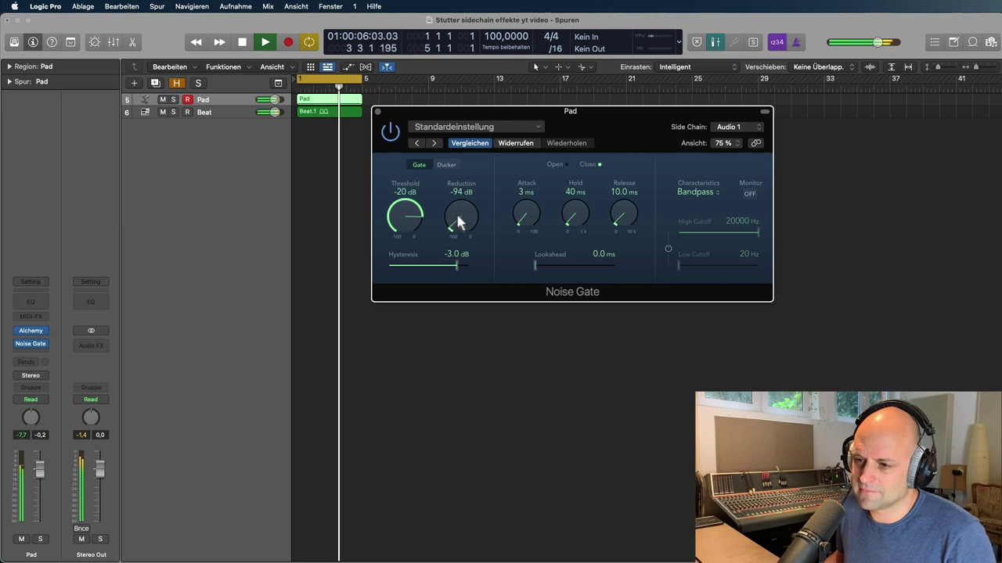
drag(524, 218, 526, 220)
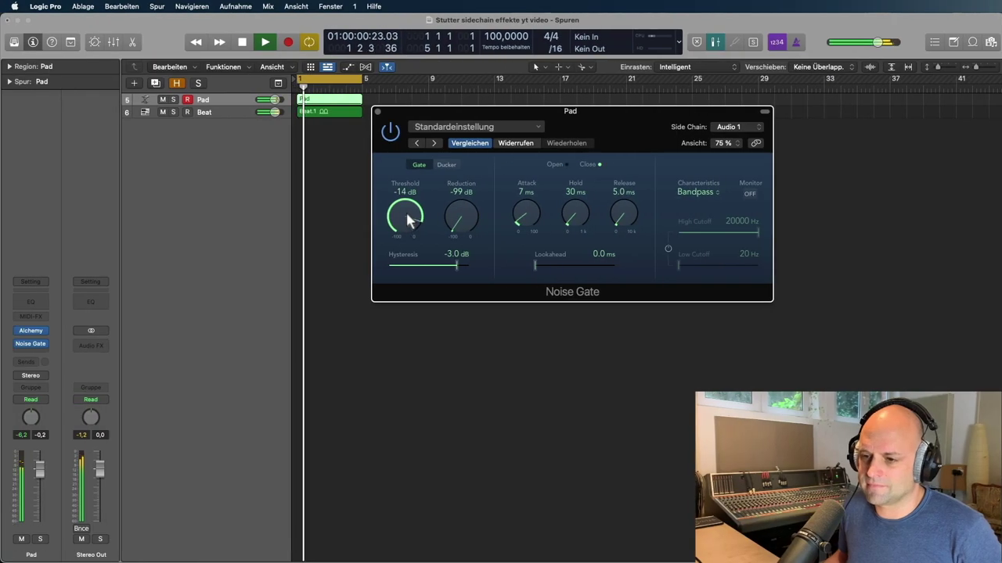
drag(406, 219, 410, 227)
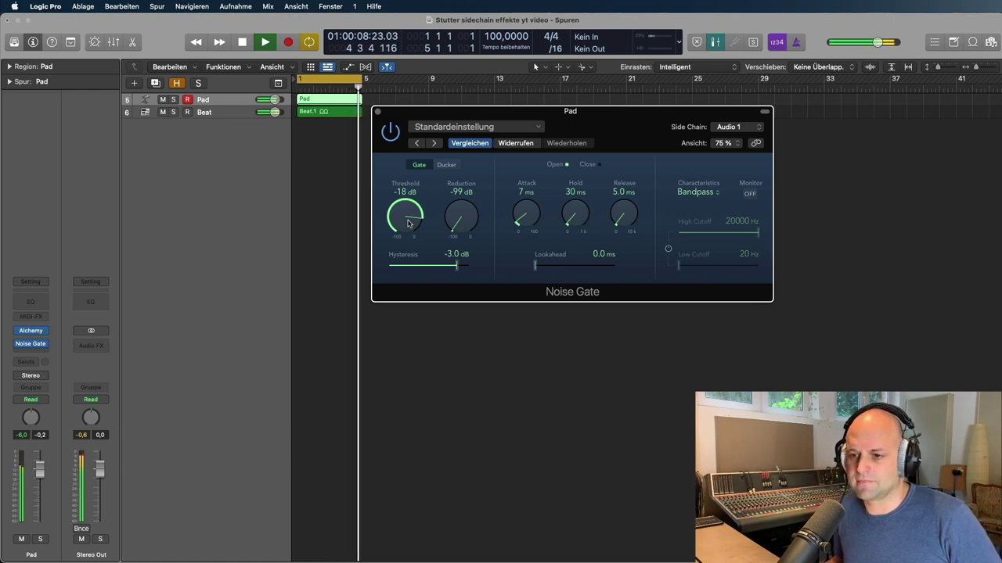
key(space)
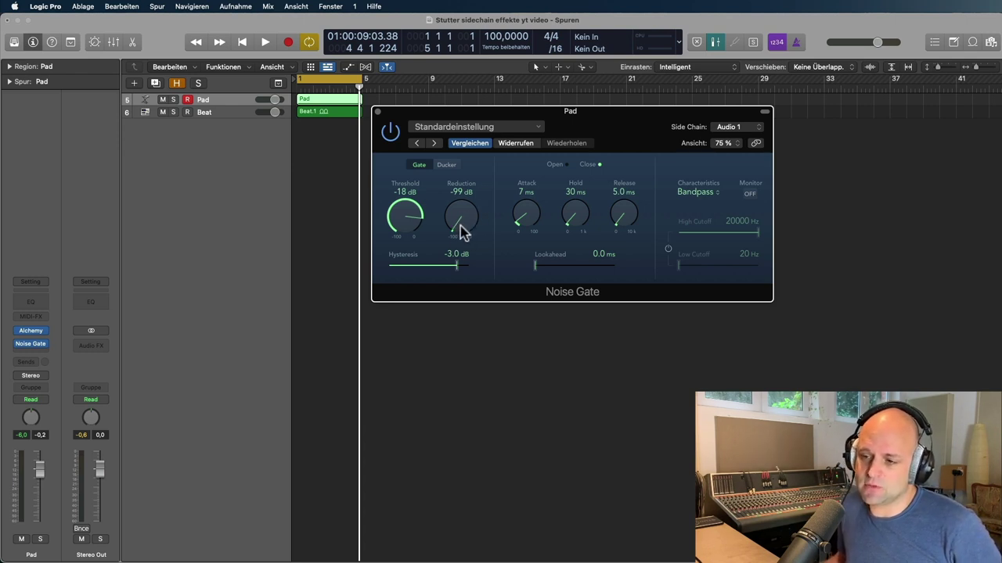
Step: Audition a much weaker gate reduction during playback, then bring the reduction down to -94 dB and stop
key(space)
drag(462, 230, 421, 144)
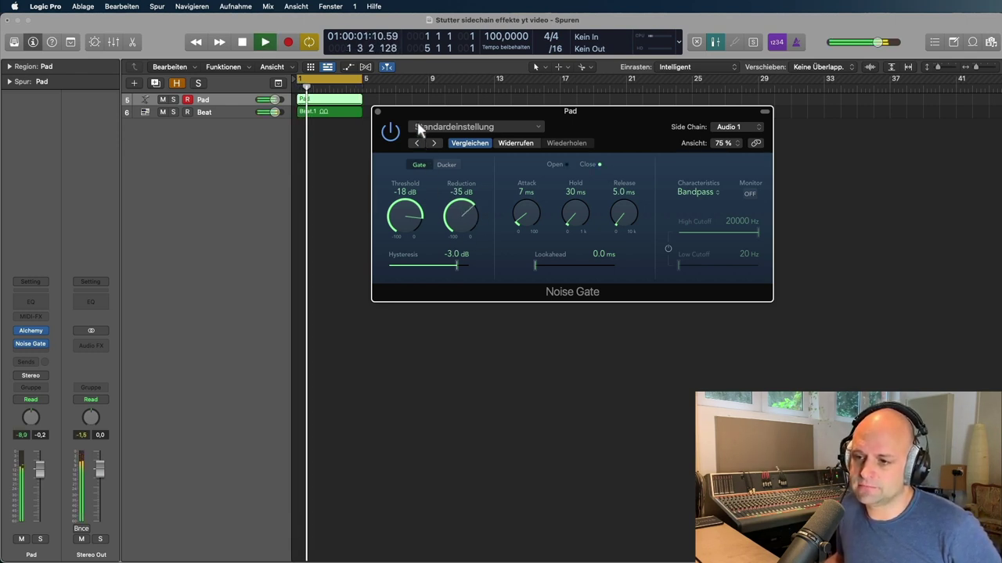
drag(415, 109, 450, 229)
key(space)
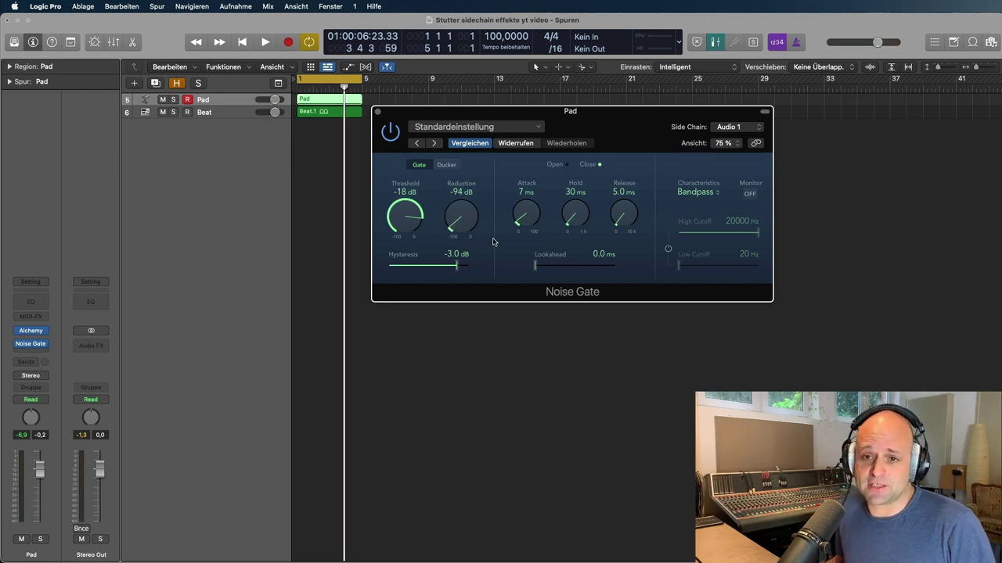
Step: Insert a stereo Sample Delay below the Noise Gate on the Pad track and close its window
click(39, 344)
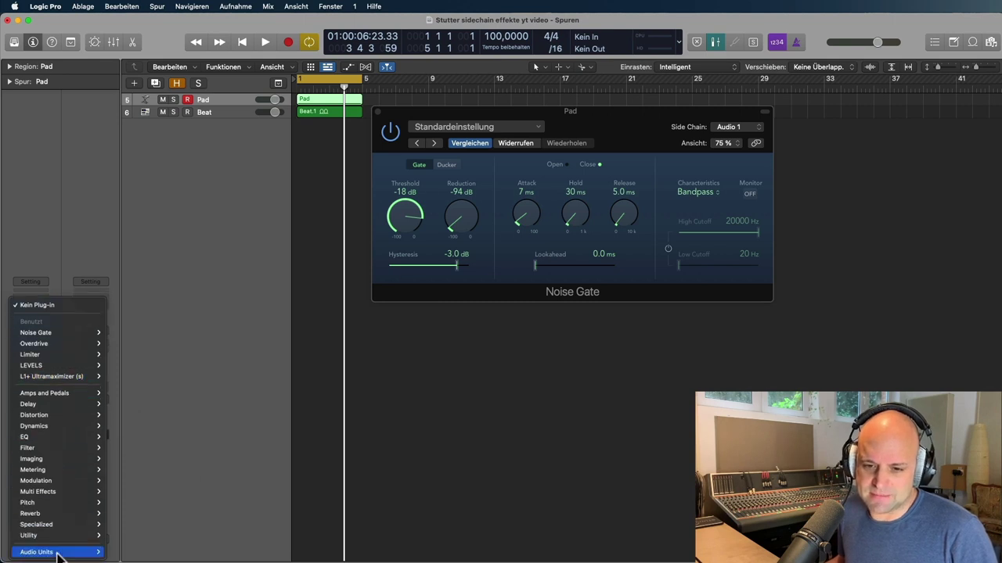
mouse_move(55, 440)
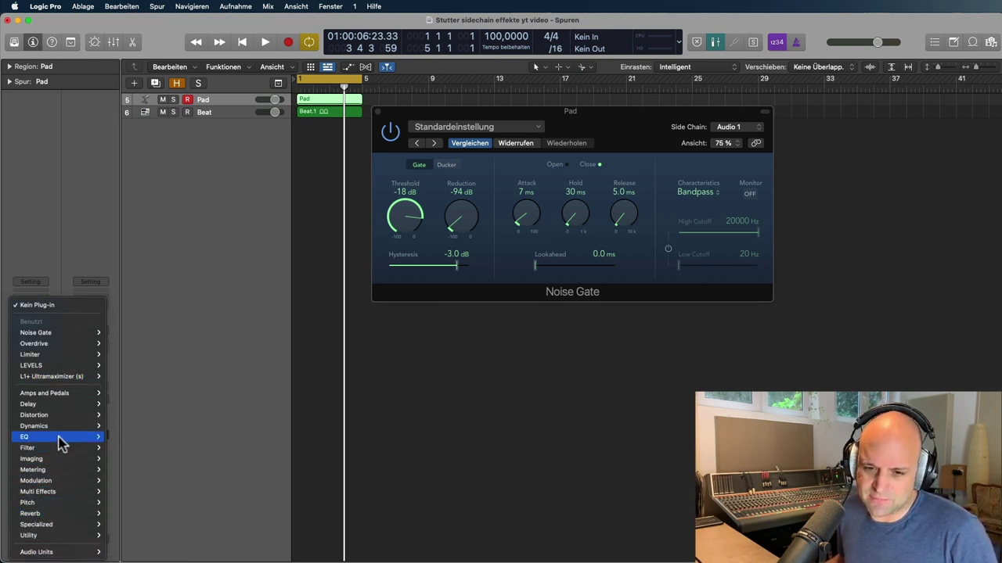
mouse_move(62, 405)
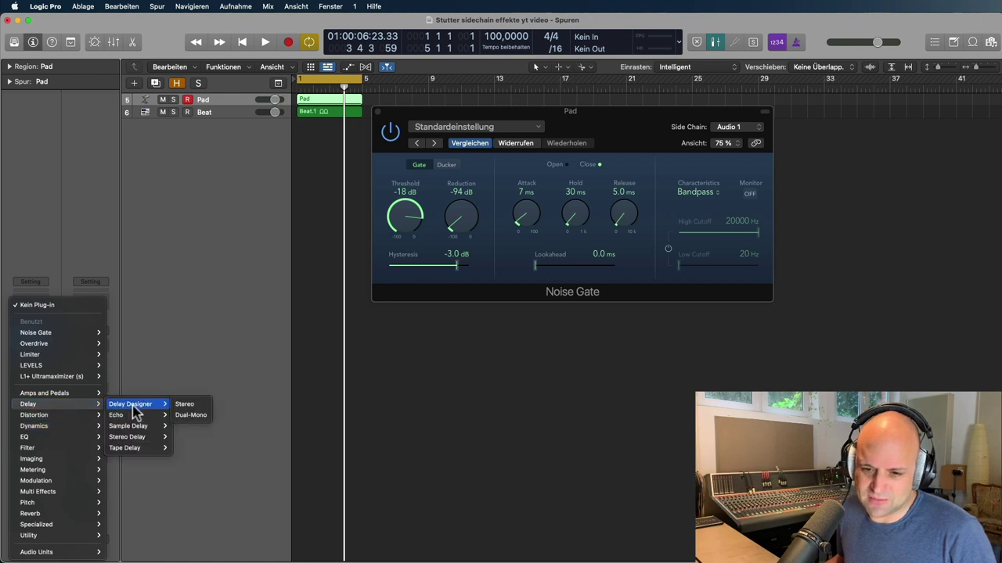
mouse_move(134, 427)
click(179, 429)
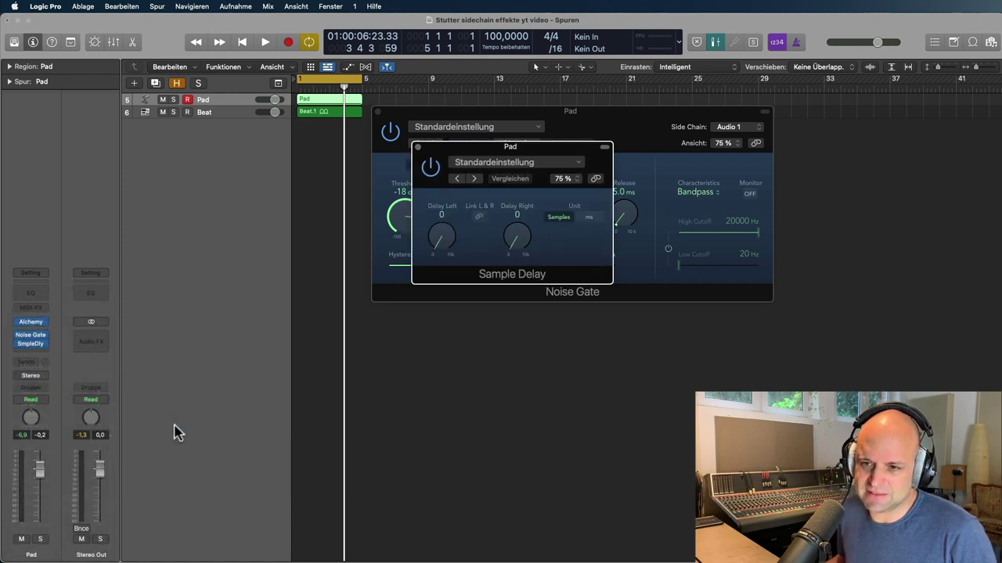
click(417, 148)
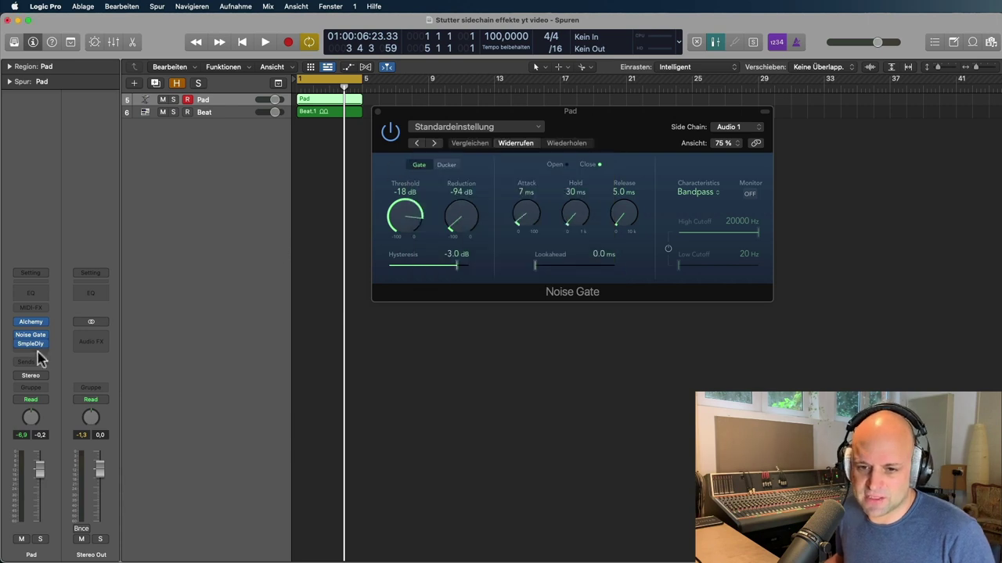
Step: Replace the Sample Delay on the Pad track with the Stereo Delay plug-in
click(46, 348)
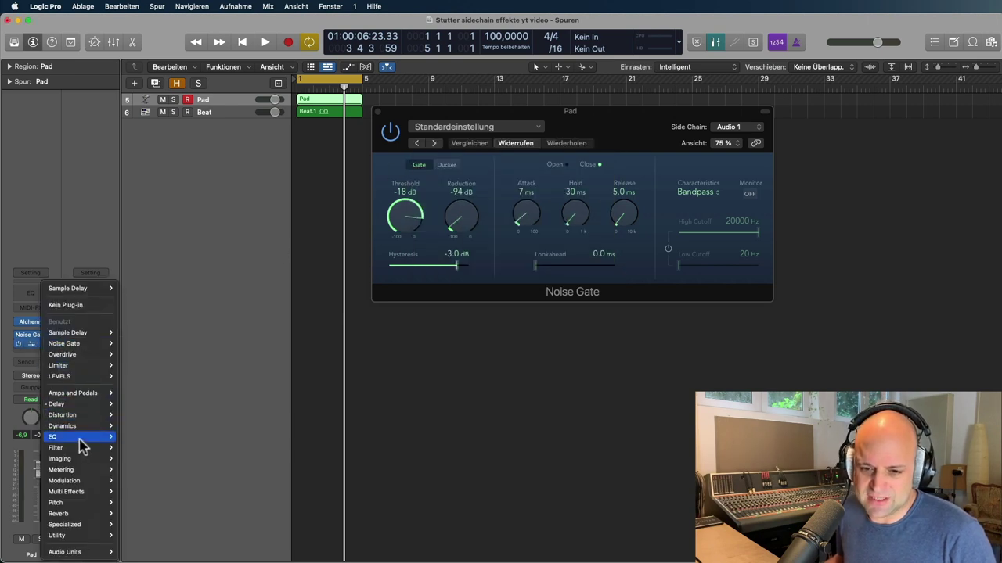
mouse_move(88, 464)
mouse_move(83, 405)
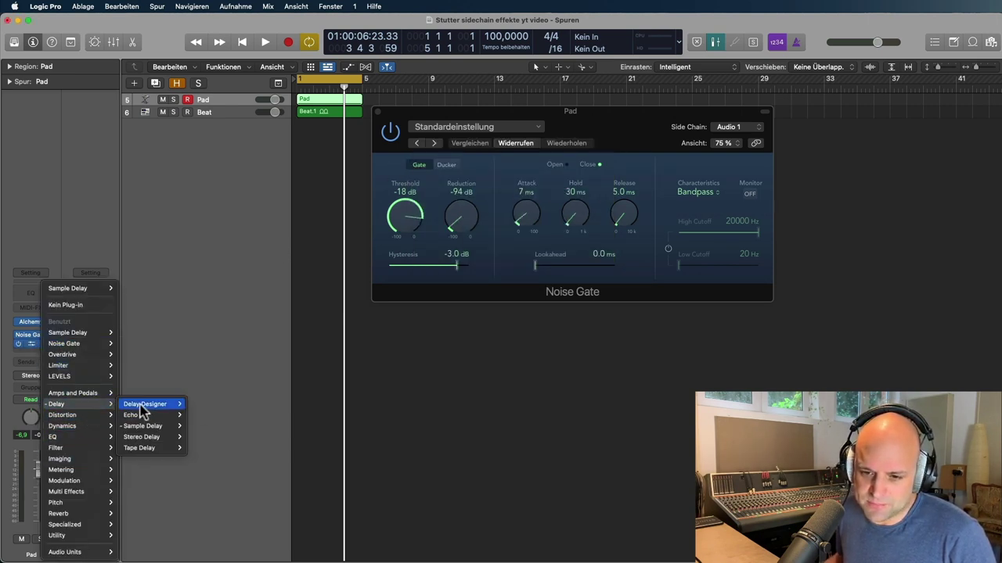
mouse_move(151, 441)
click(197, 441)
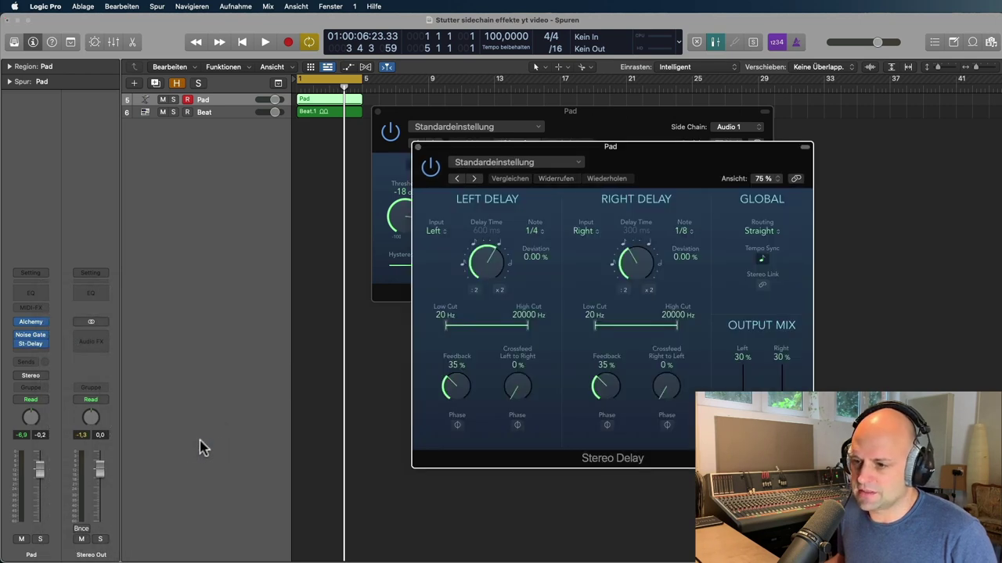
Step: Set the left delay to 1/8 with -2% deviation, right cuts to 310 and 14100 Hz, feedback to 24% and 26%, output mix to 17% and 18%
drag(479, 275, 473, 294)
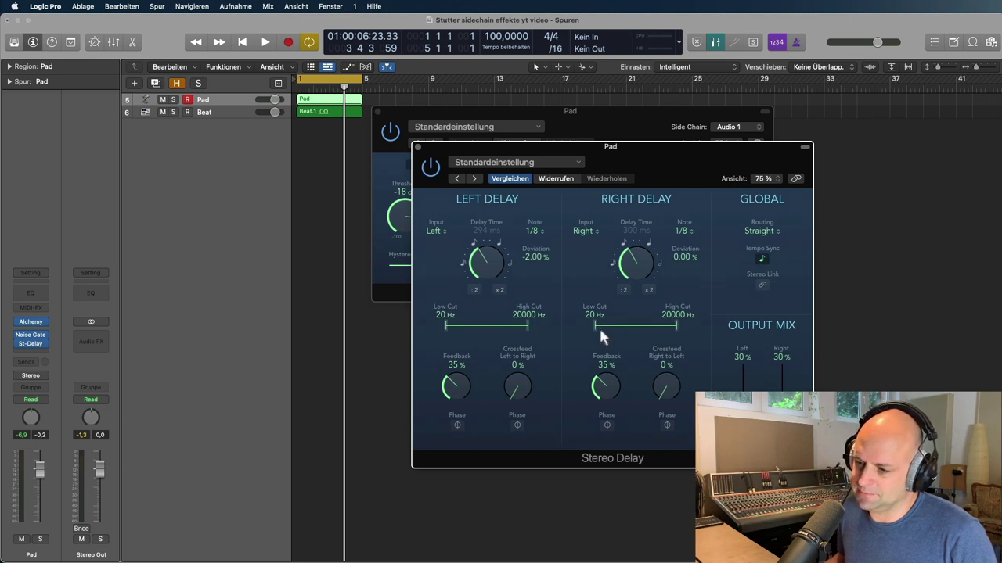
drag(626, 331, 666, 328)
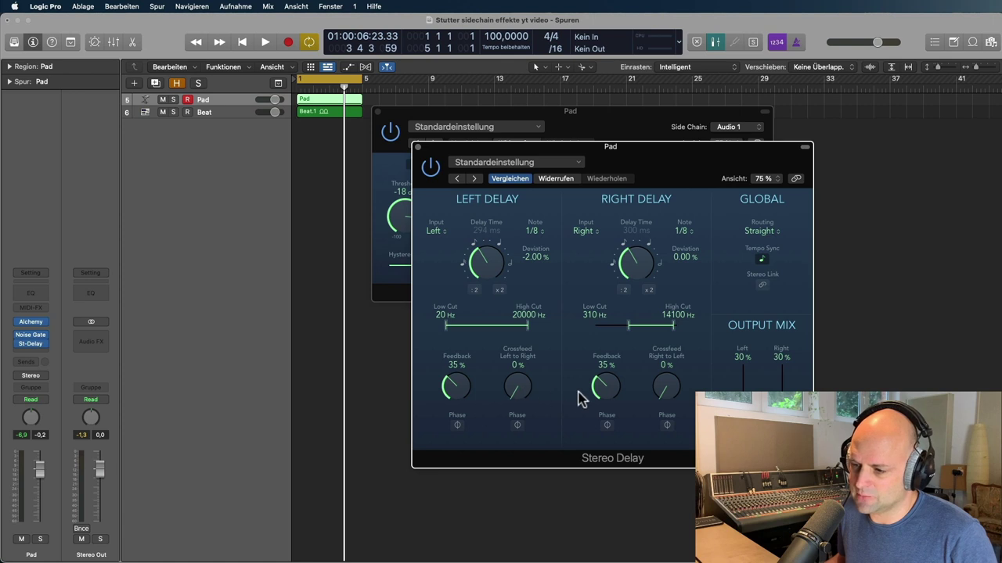
drag(599, 390, 599, 406)
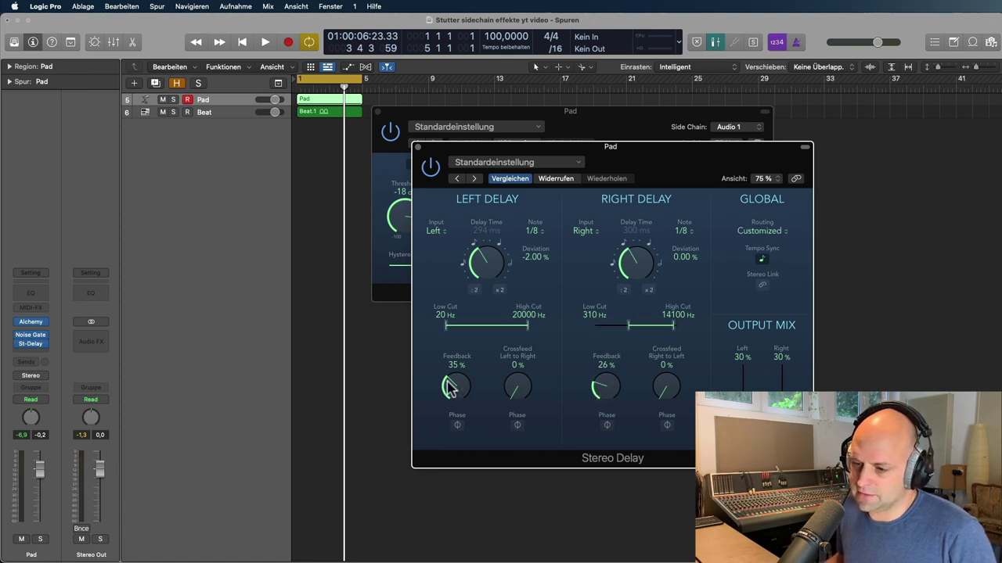
drag(451, 395, 451, 412)
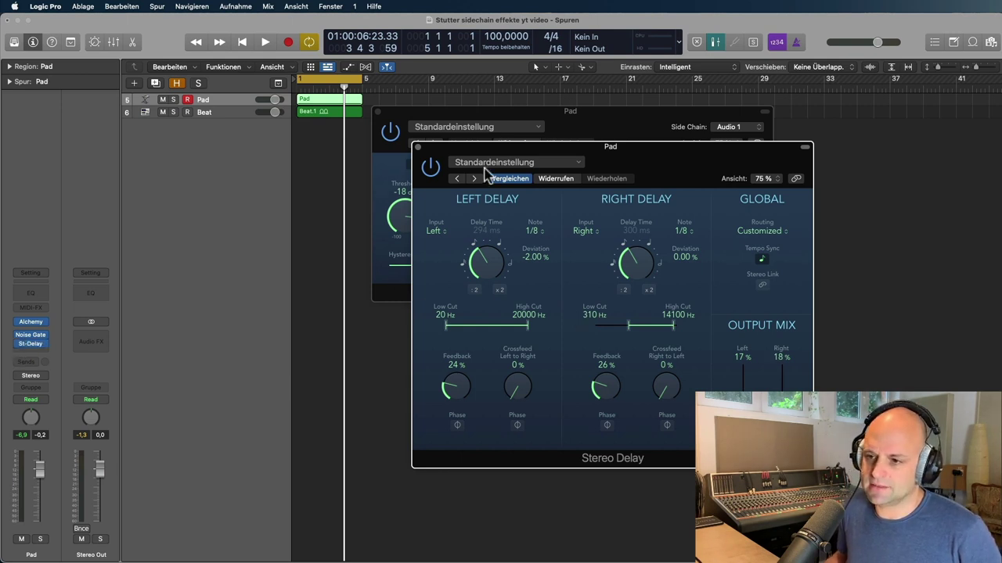
Step: Compare the Pad with the Stereo Delay bypassed and active during playback, and set its output mix to 18% left and 19% right
click(430, 166)
key(space)
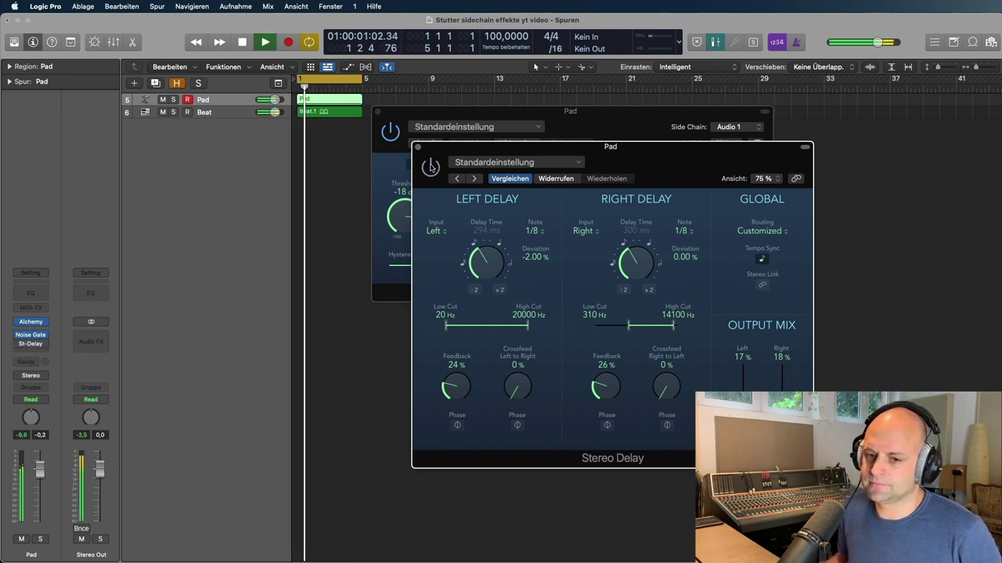
click(431, 167)
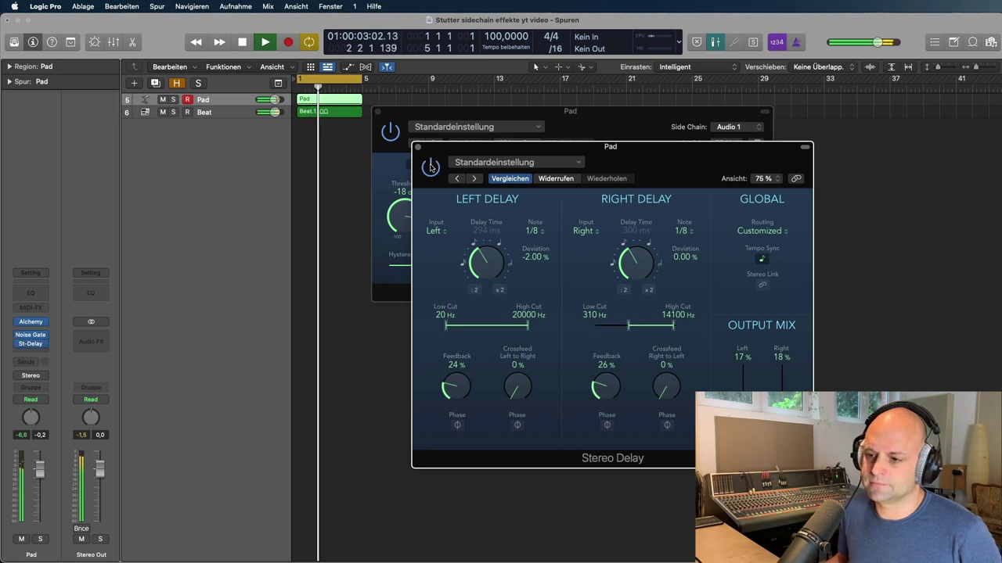
drag(743, 422, 781, 421)
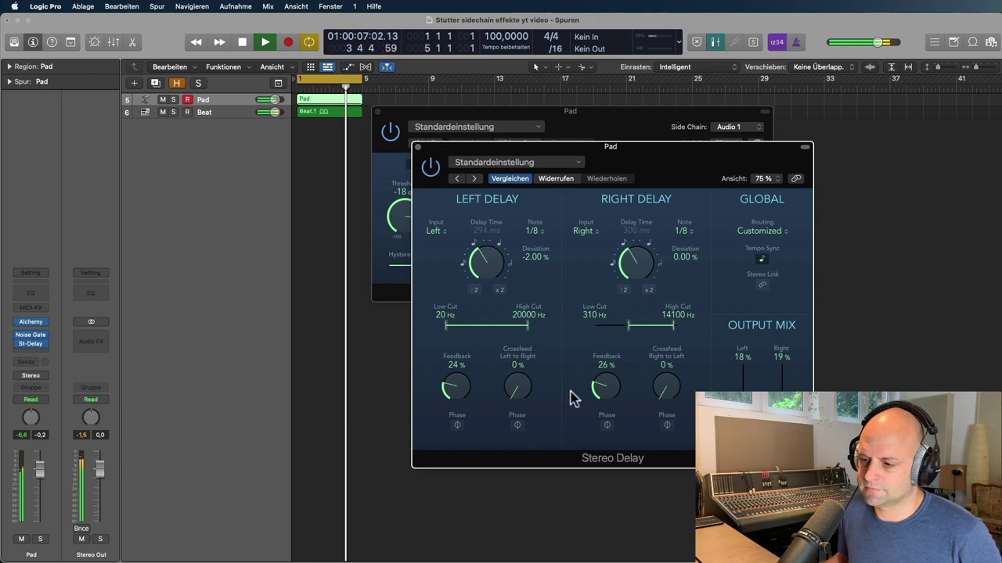
Step: Set the left delay's feedback to 26%, then stop playback and close the Pad's Stereo Delay and Noise Gate windows
drag(456, 386, 456, 384)
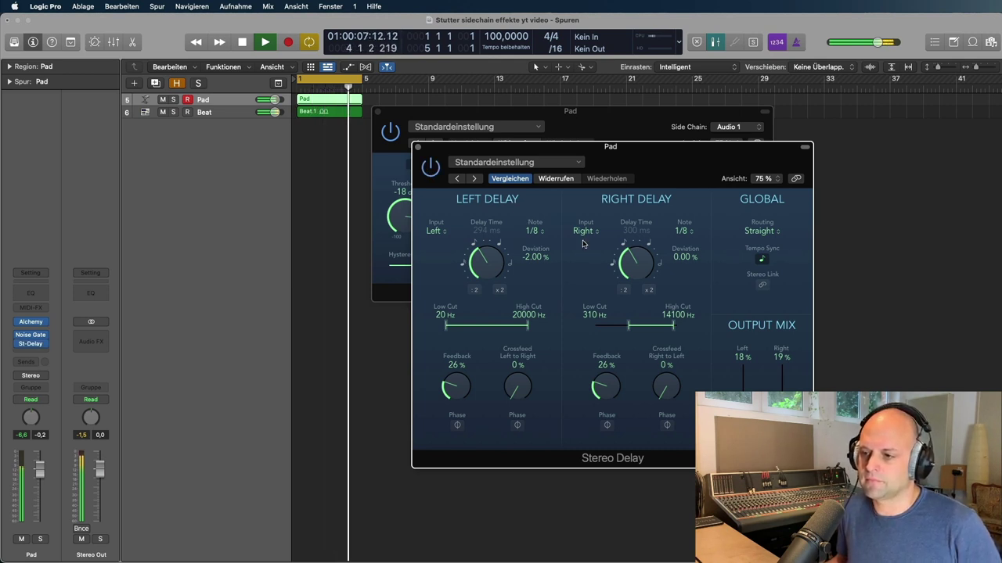
key(space)
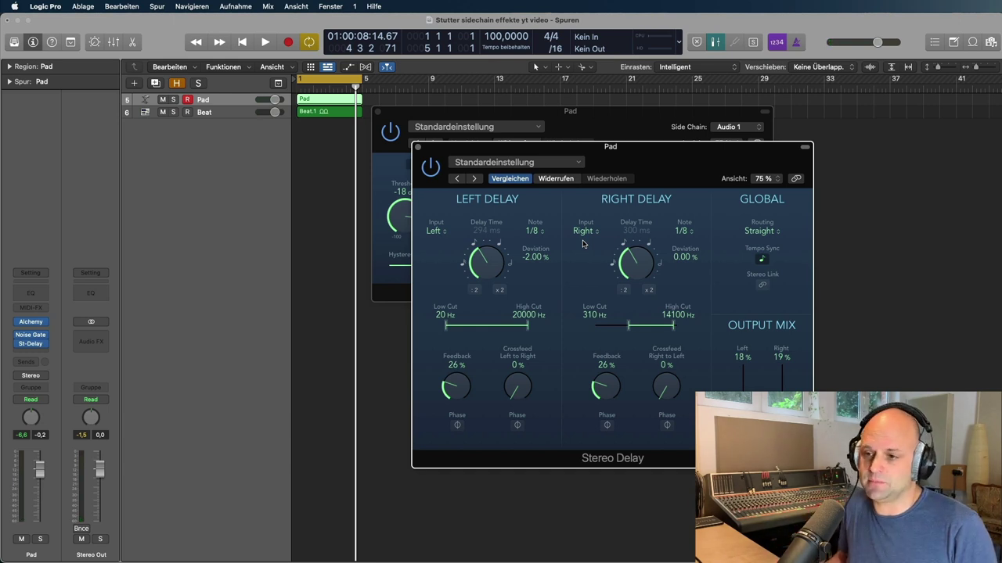
click(417, 147)
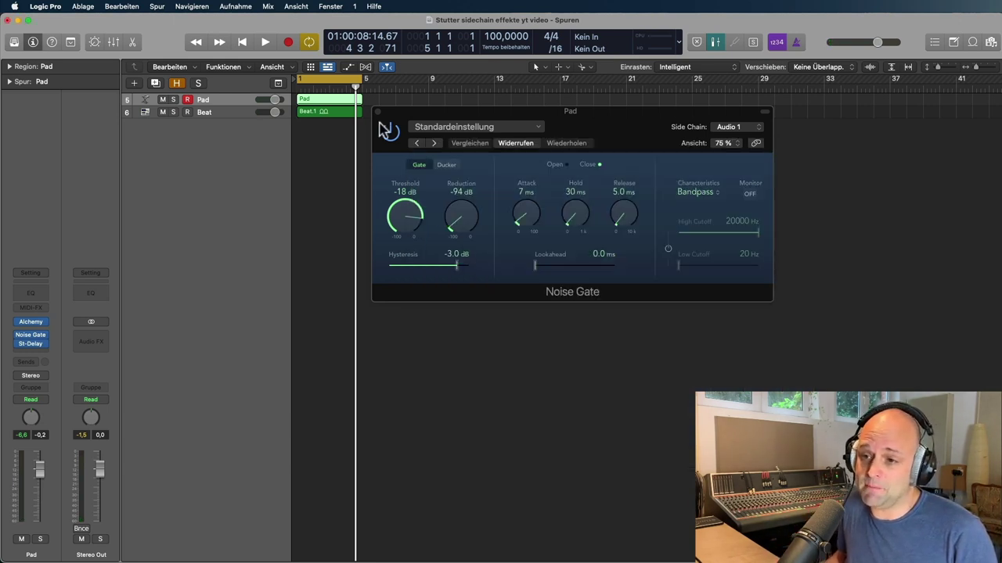
click(378, 112)
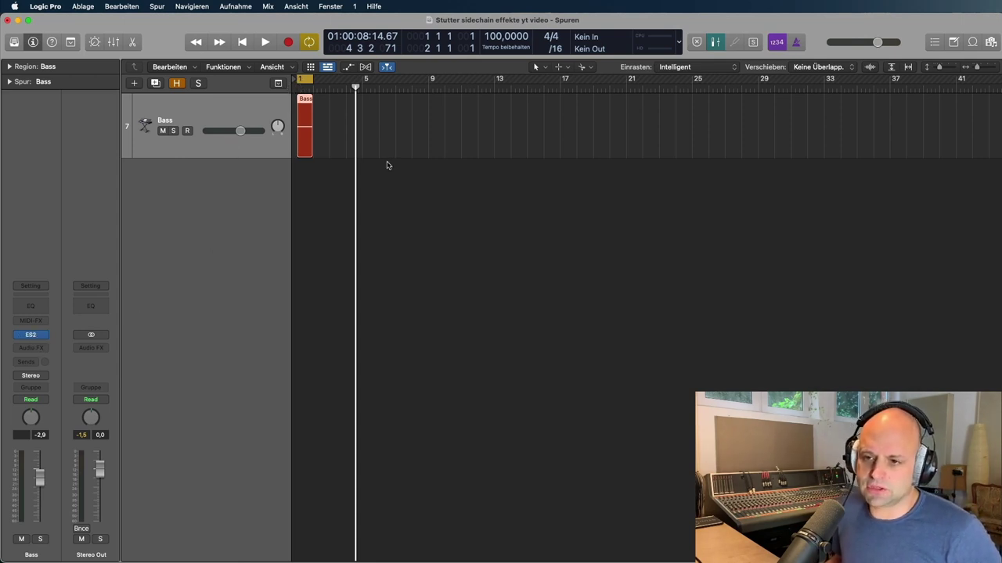
Step: Play the Bass region on its own to hear its unprocessed sound, and stop playback
key(space)
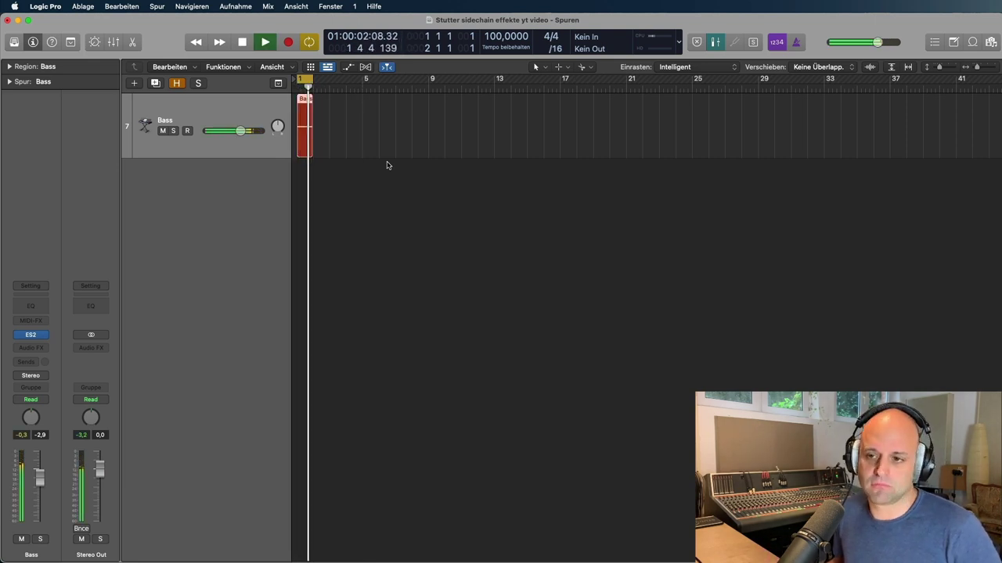
key(space)
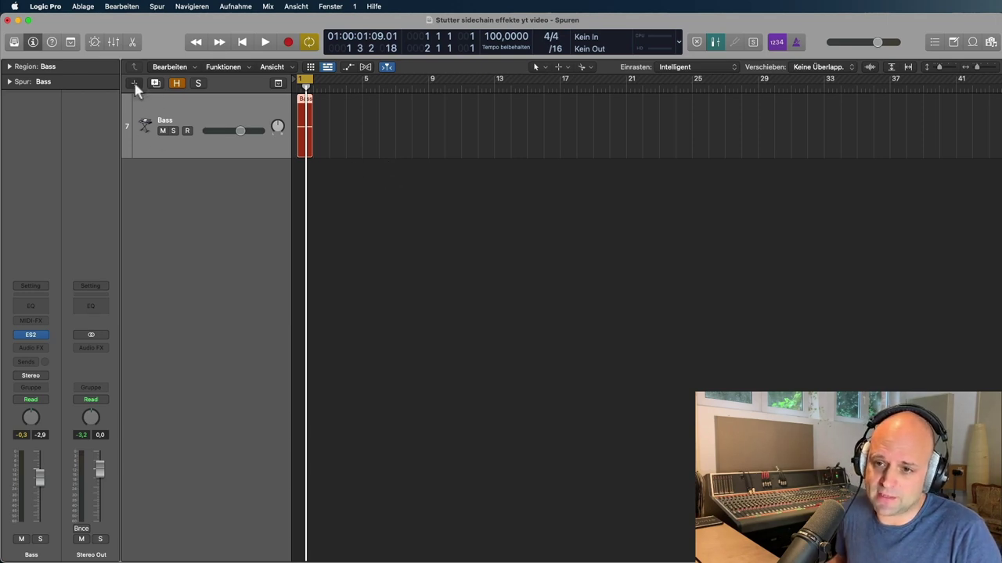
Step: Create one software instrument track with an empty channel strip below the Bass track and increase its track height
click(135, 84)
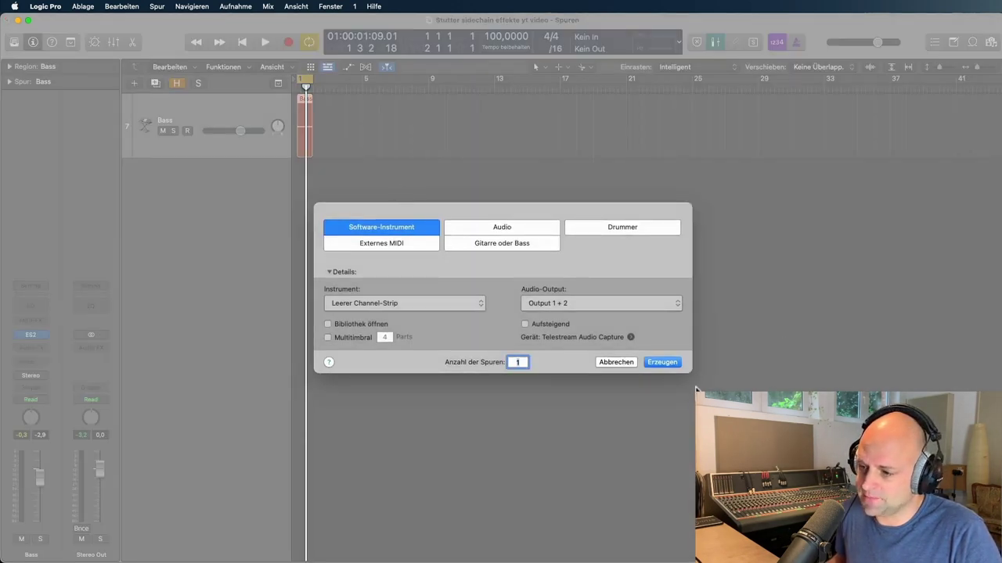
click(662, 363)
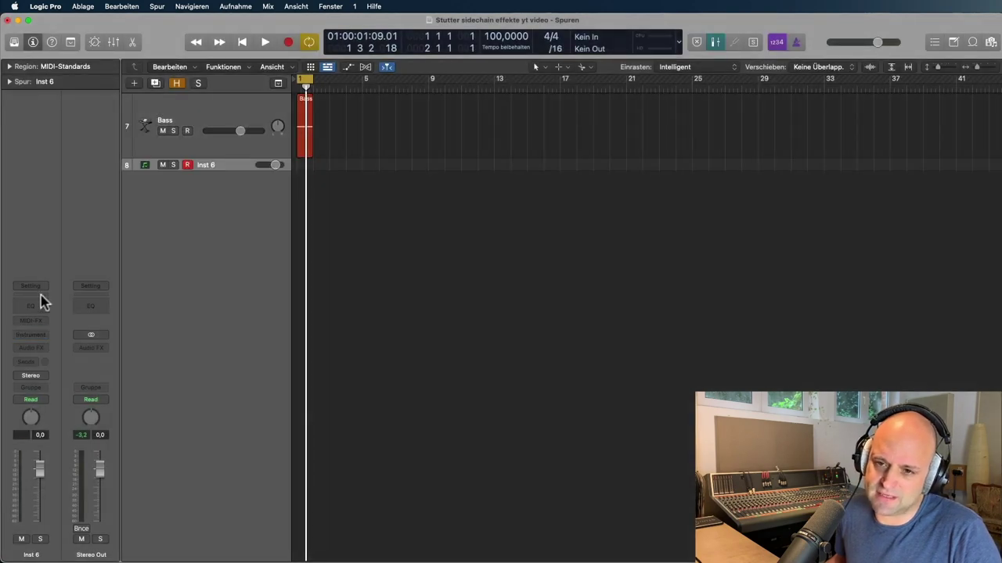
drag(124, 170, 123, 205)
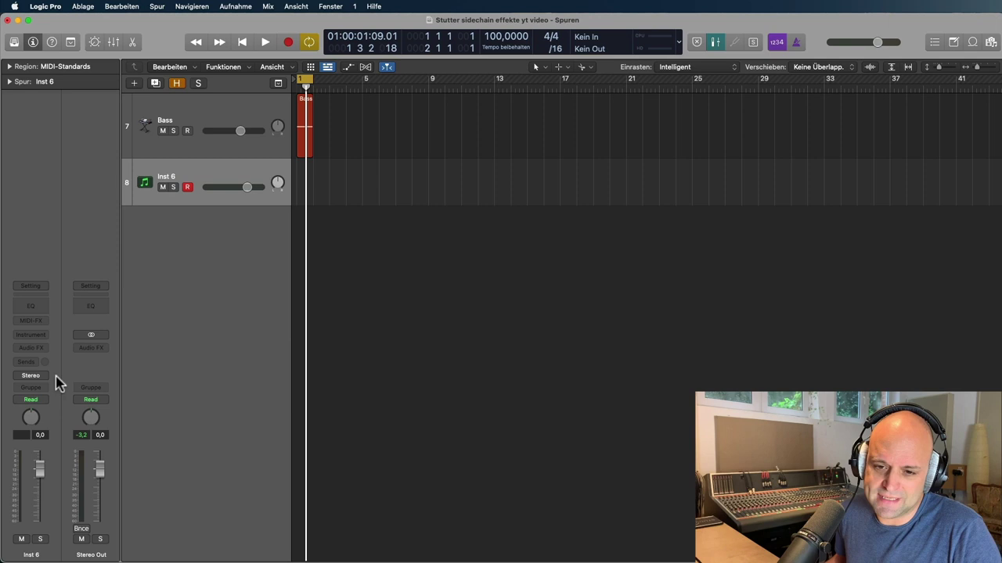
Step: Load the mono Klopfgeist utility instrument on the new software instrument track
click(45, 337)
scroll(70, 462, down, 5)
mouse_move(90, 481)
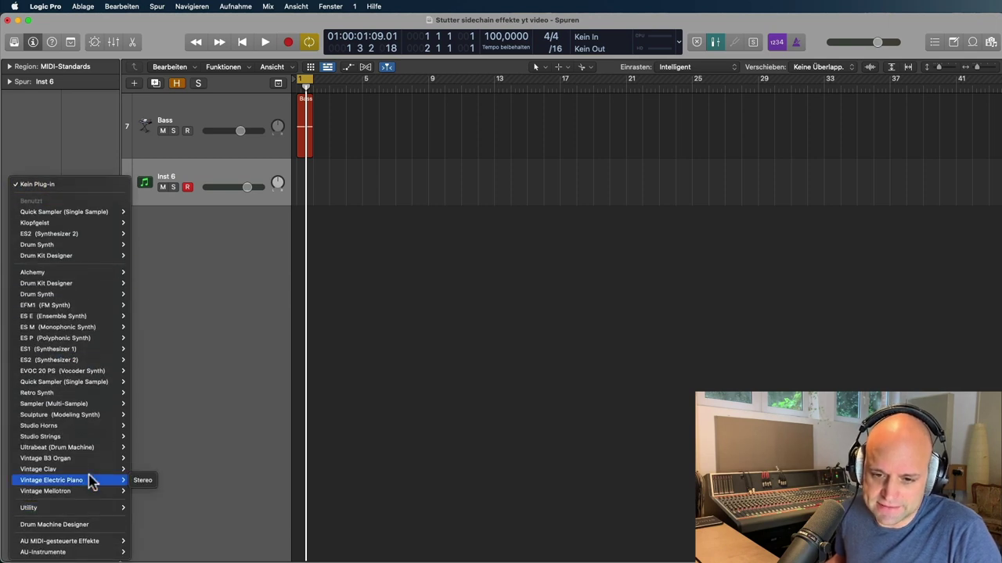
mouse_move(78, 509)
mouse_move(173, 520)
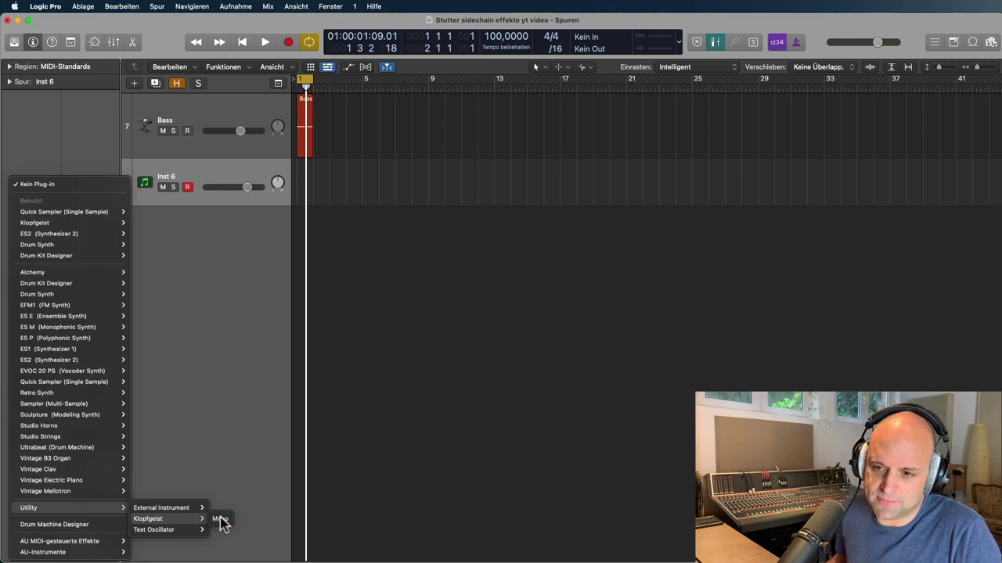
click(219, 519)
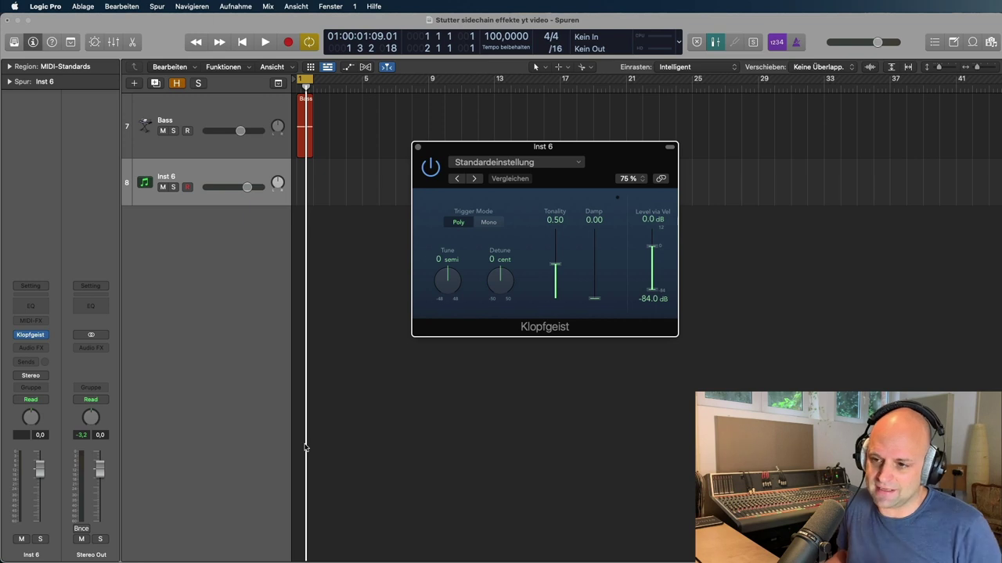
Step: Create an empty MIDI region at bar 1 on the new instrument track under the Bass region and close the Klopfgeist window
key(super+Right)
key(super+Right)
key(super+Right)
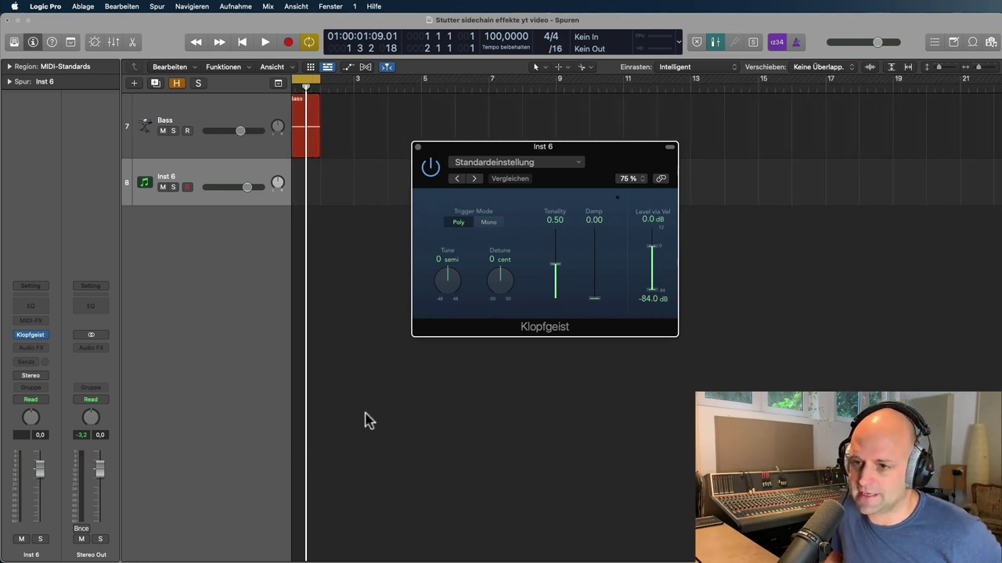
key(super+Right)
key(super+Right)
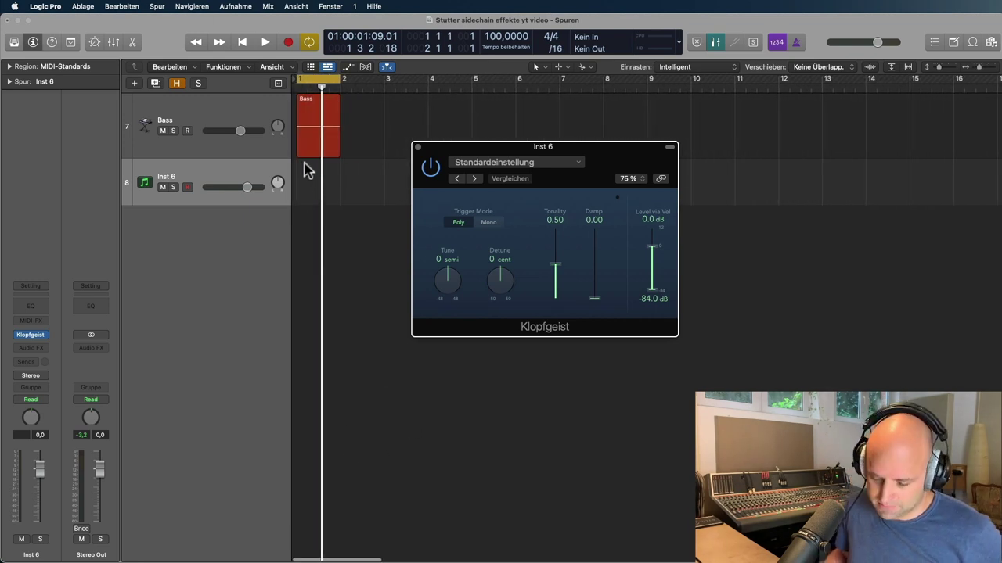
right_click(304, 166)
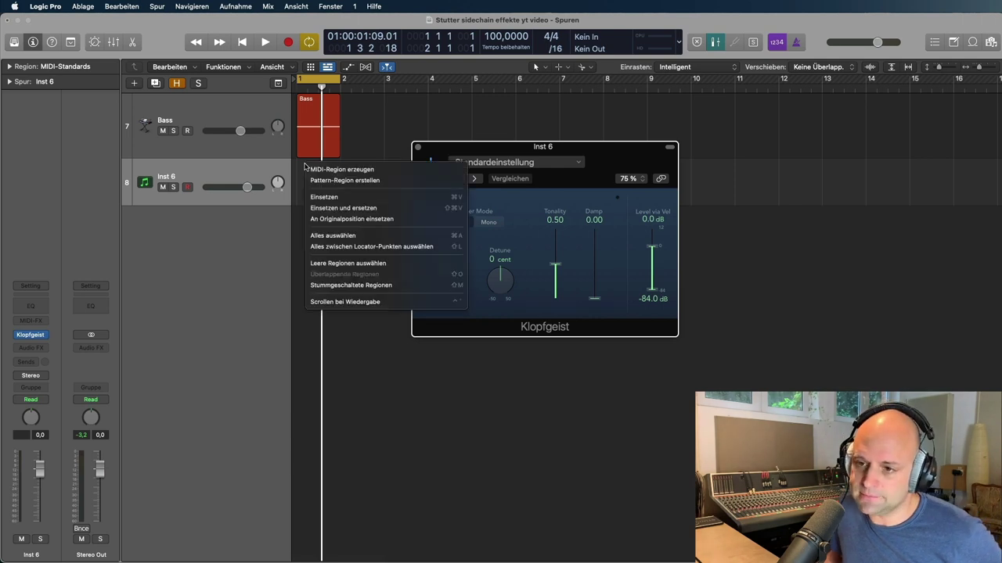
click(321, 165)
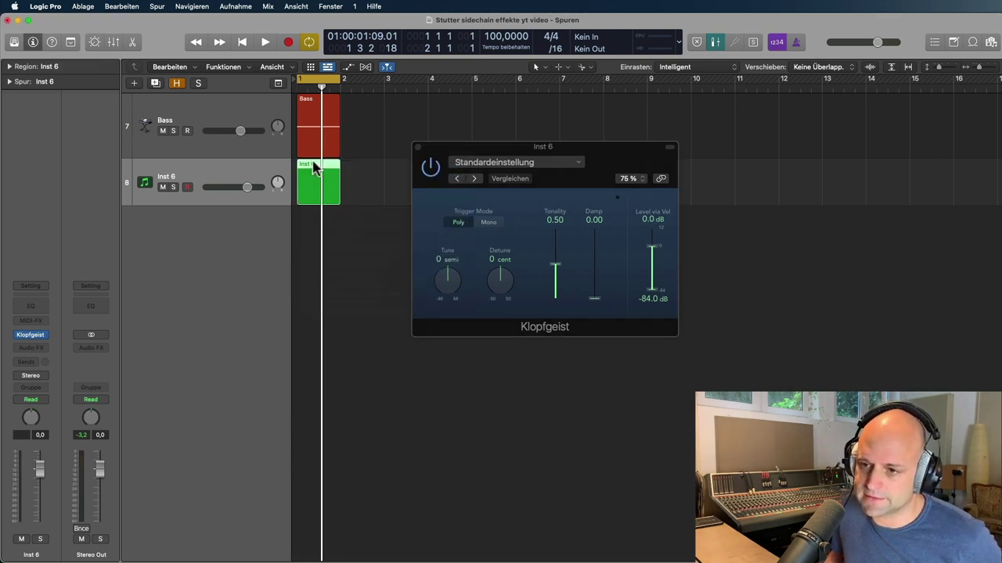
click(417, 147)
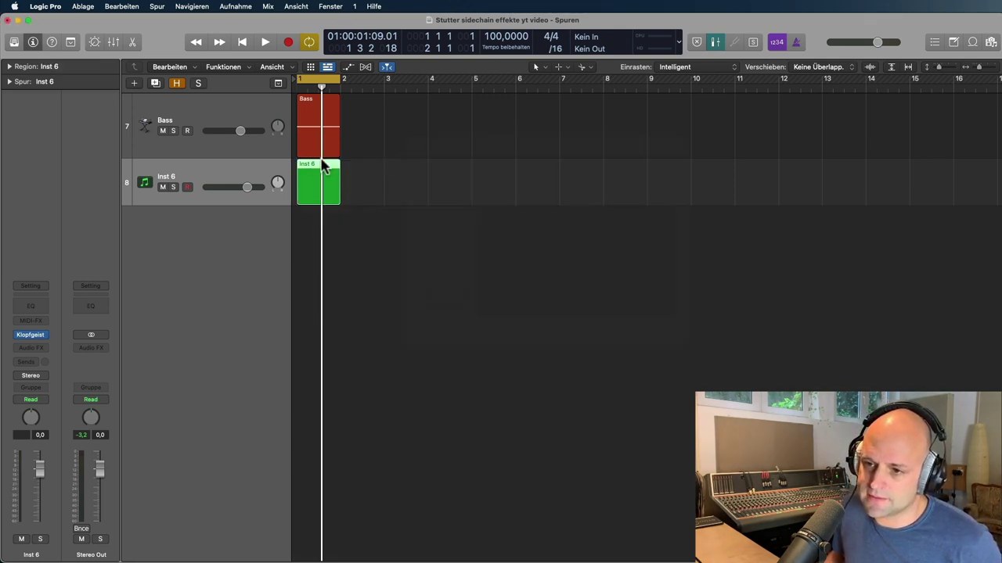
Step: Open the new MIDI region in the Piano Roll and enlarge the editor area
double_click(316, 167)
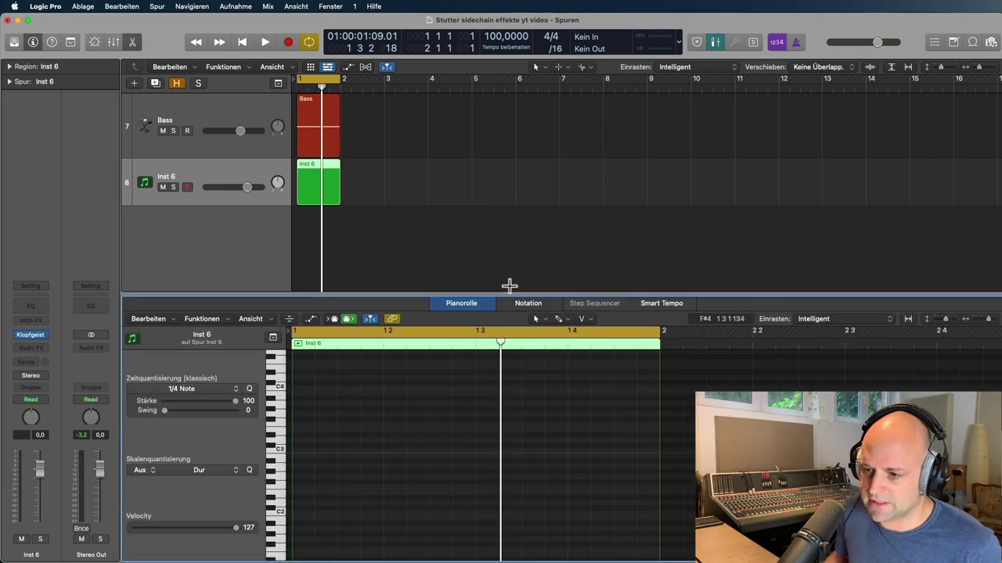
drag(497, 294, 497, 205)
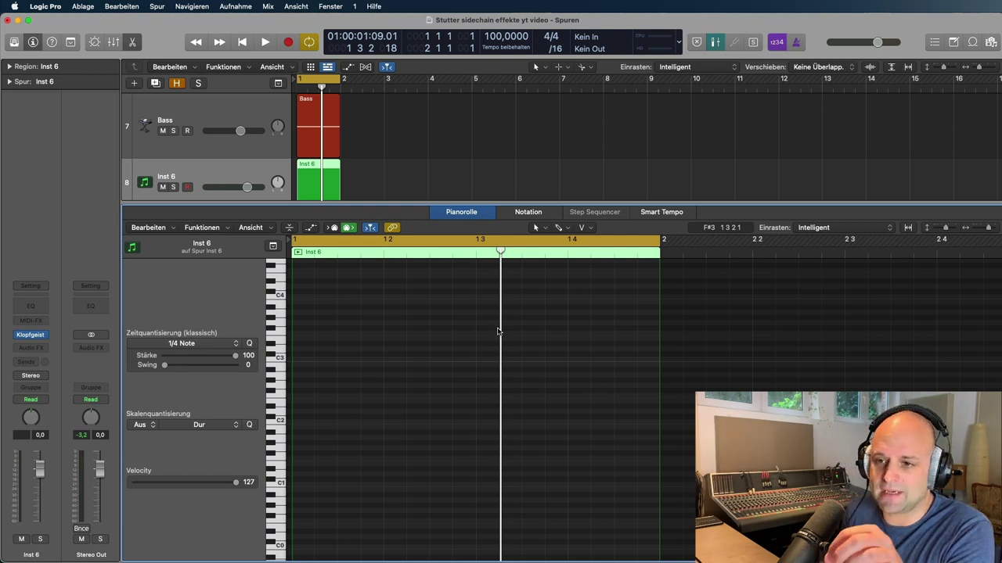
click(199, 117)
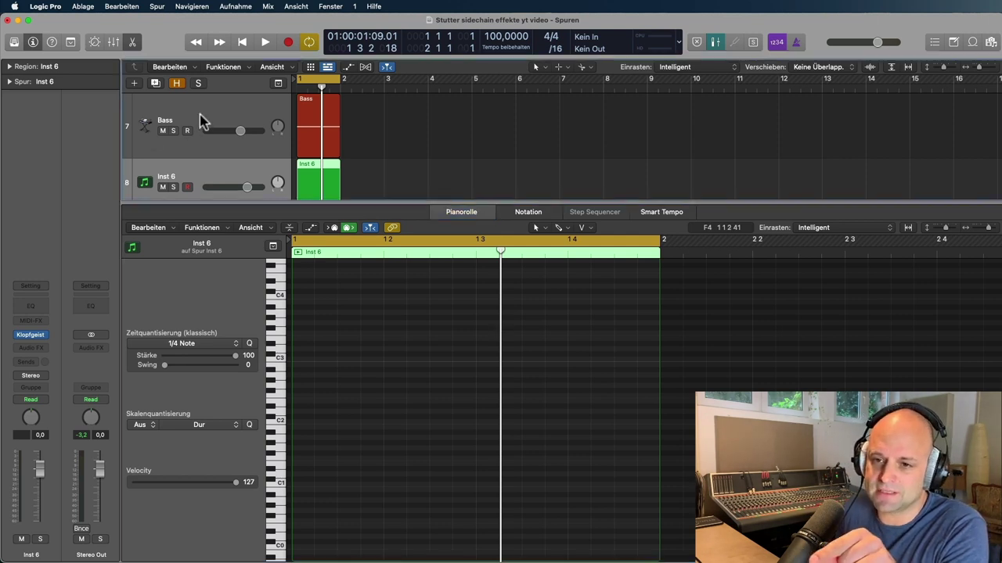
click(202, 172)
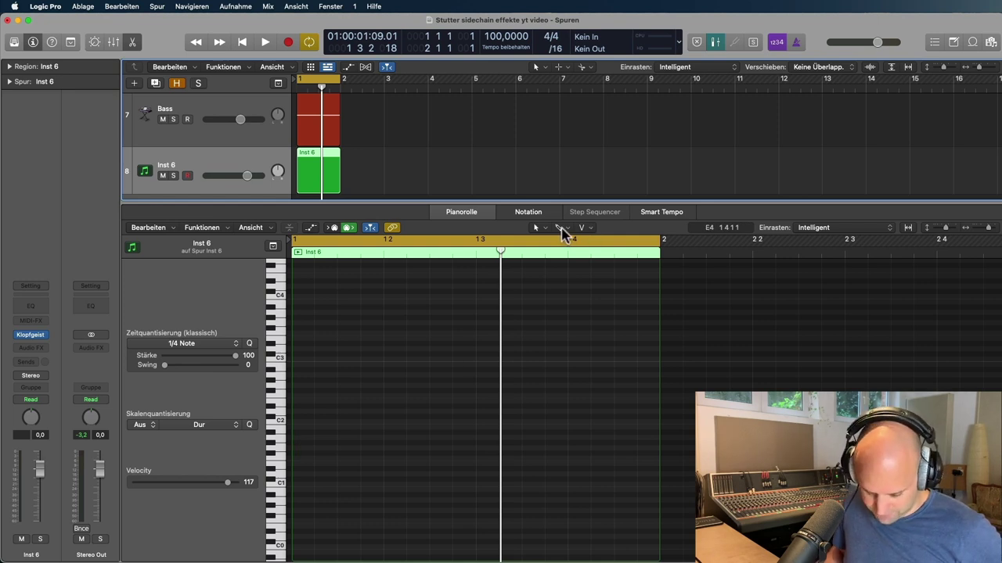
Step: Draw four C2 notes on the sixteenth-note positions of beat 1
click(298, 423)
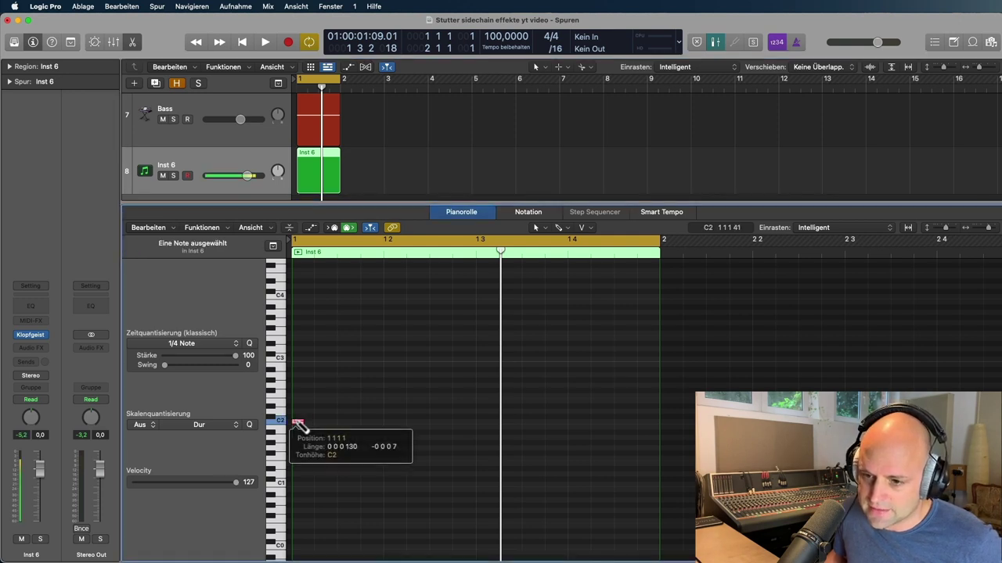
click(320, 422)
click(343, 423)
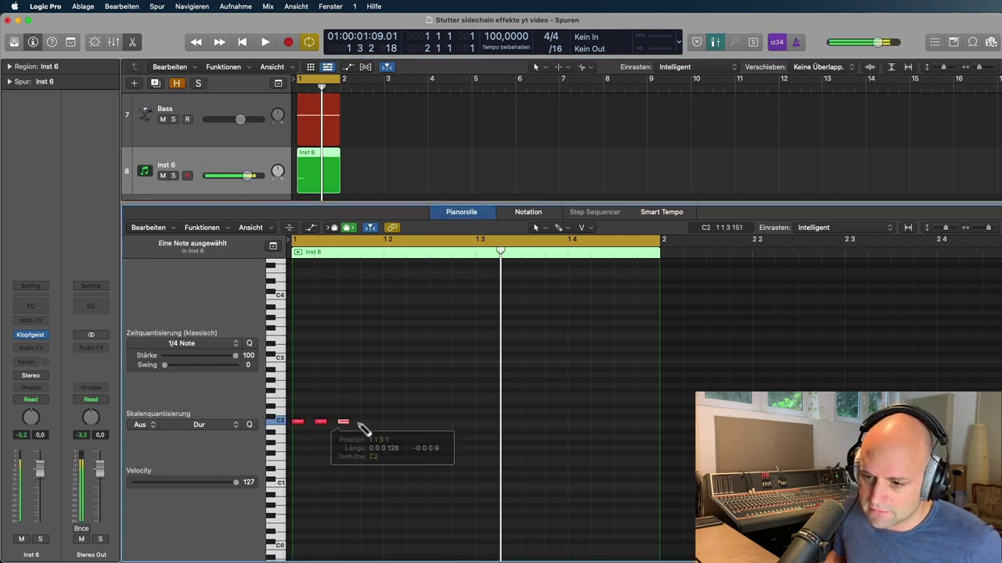
click(366, 422)
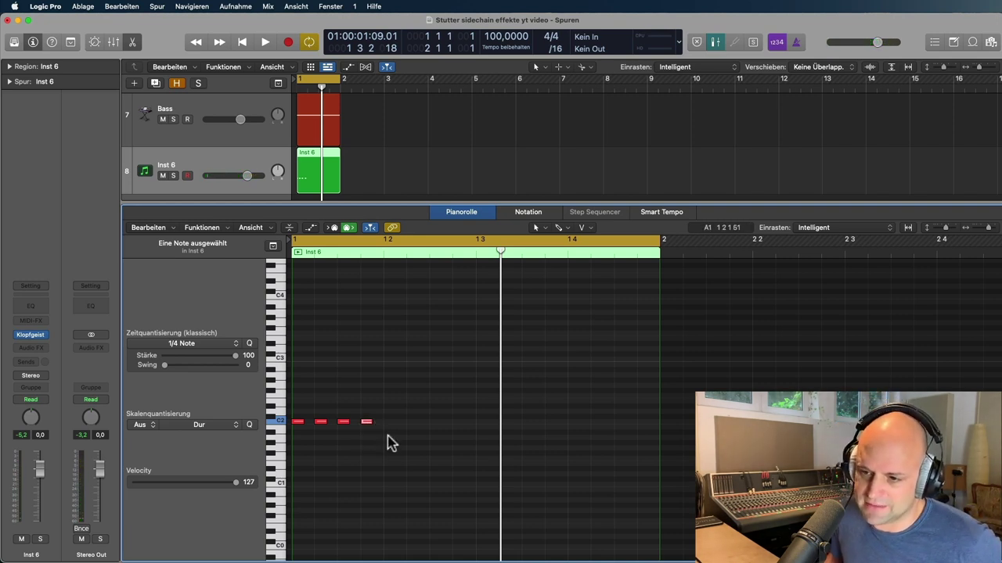
Step: Set the grid division to /32 and fill beat 2 with eight consecutive C2 notes
click(555, 48)
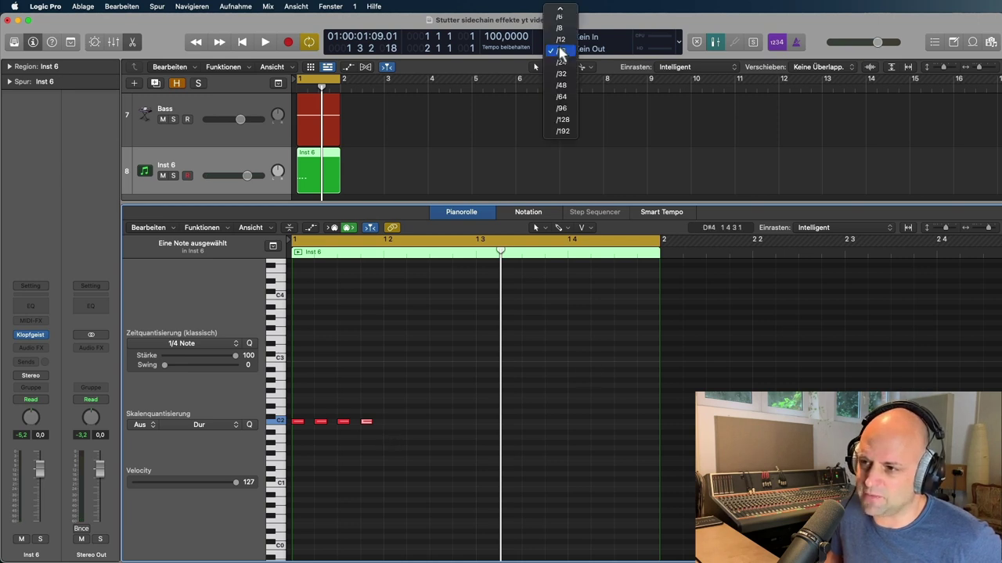
click(561, 75)
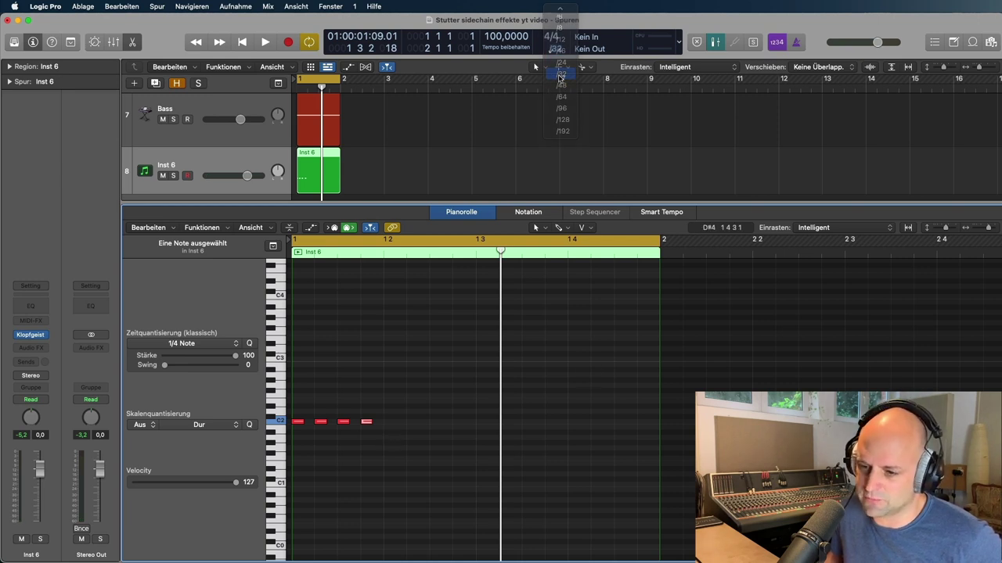
click(387, 422)
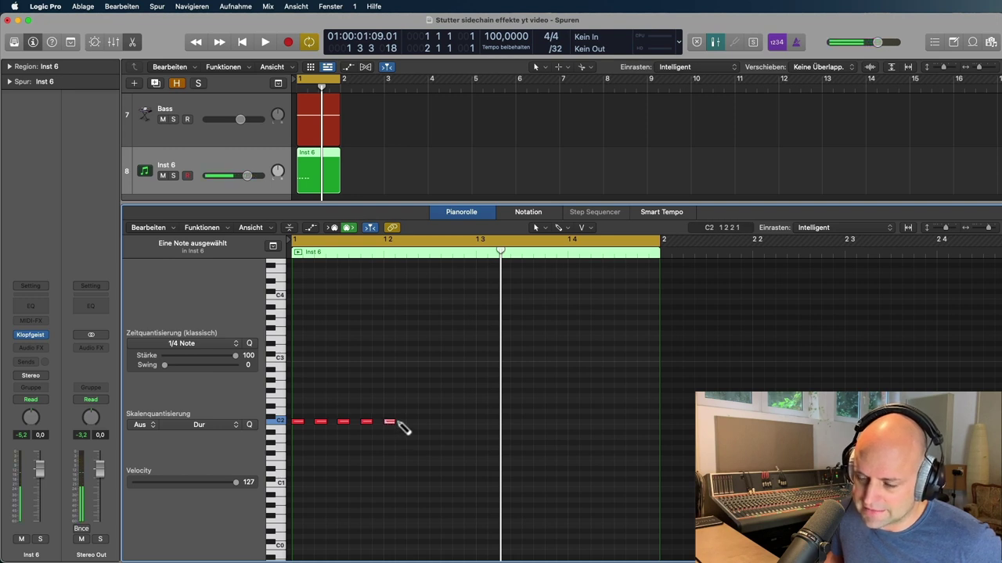
click(399, 422)
click(410, 421)
click(422, 421)
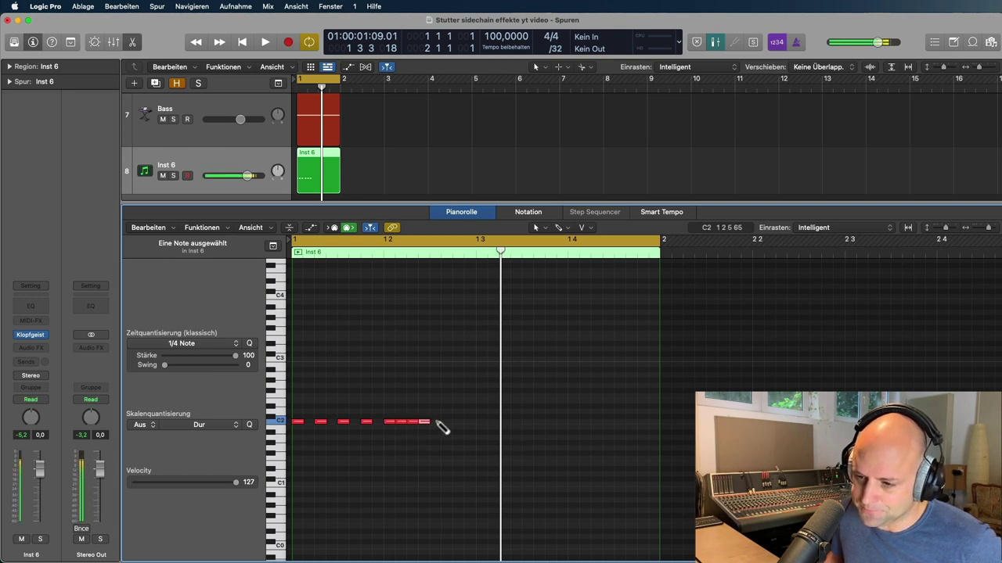
click(434, 422)
click(444, 422)
click(457, 422)
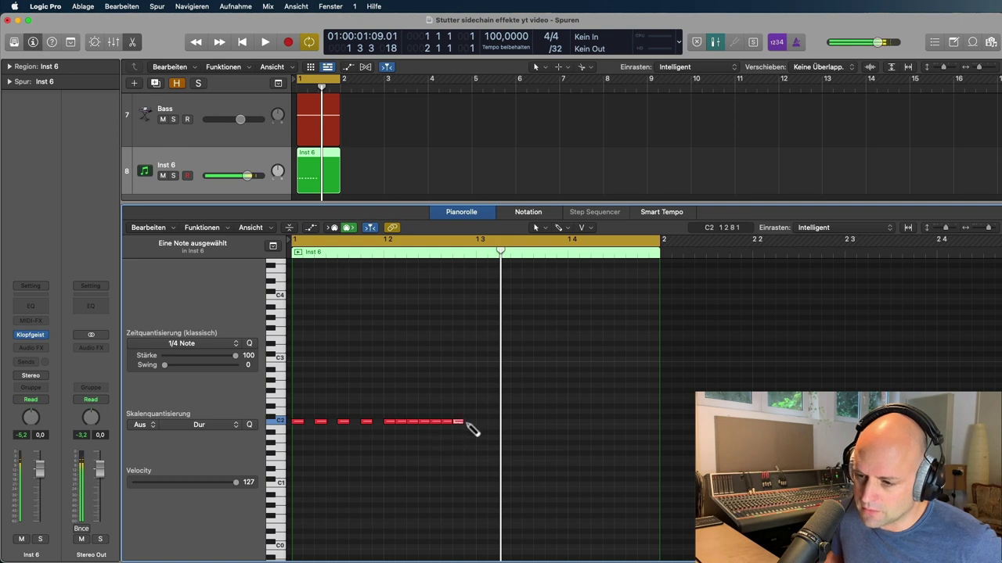
click(468, 421)
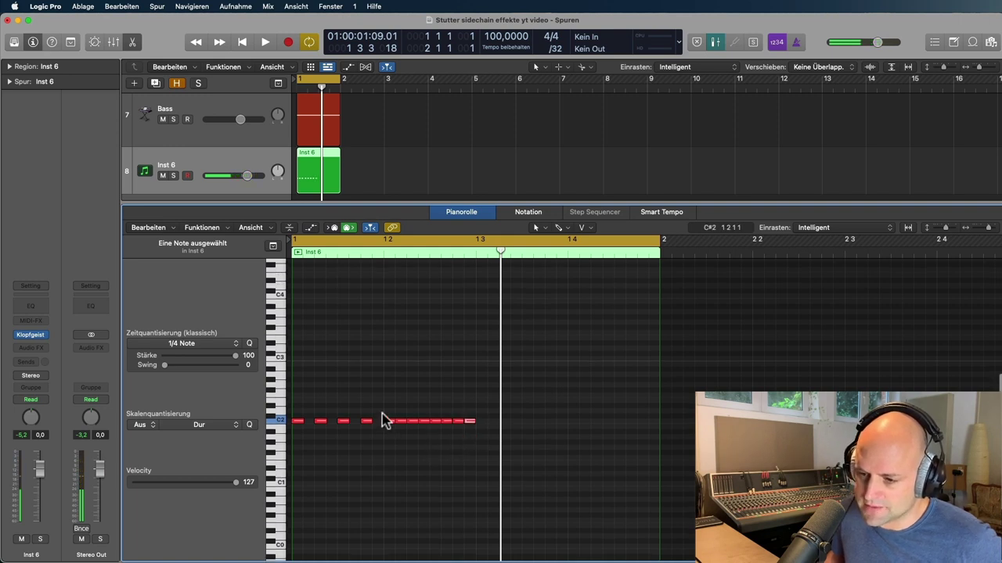
Step: Shorten all eight C2 notes in beat 2 together so that gaps separate them
drag(384, 417, 473, 437)
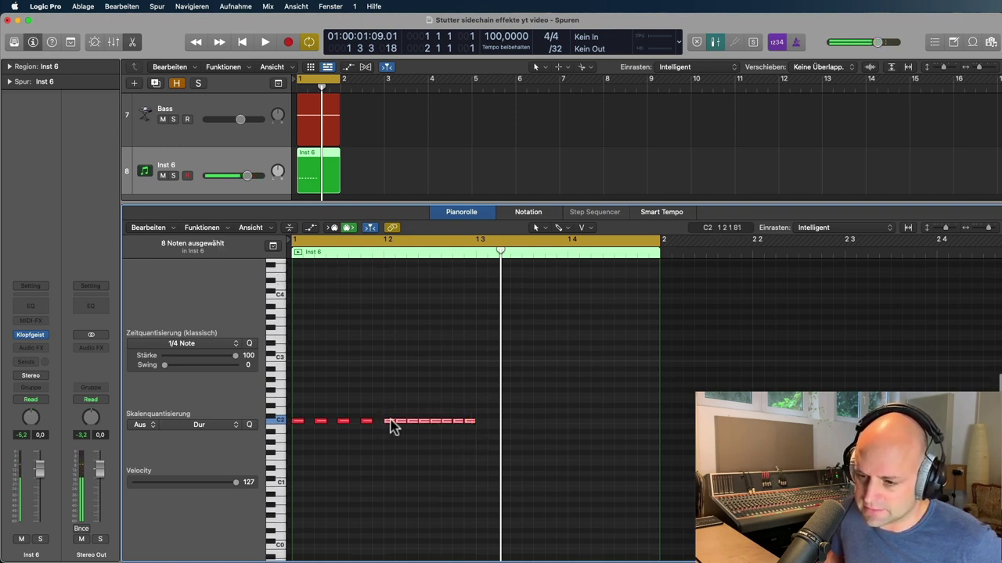
drag(394, 421, 387, 422)
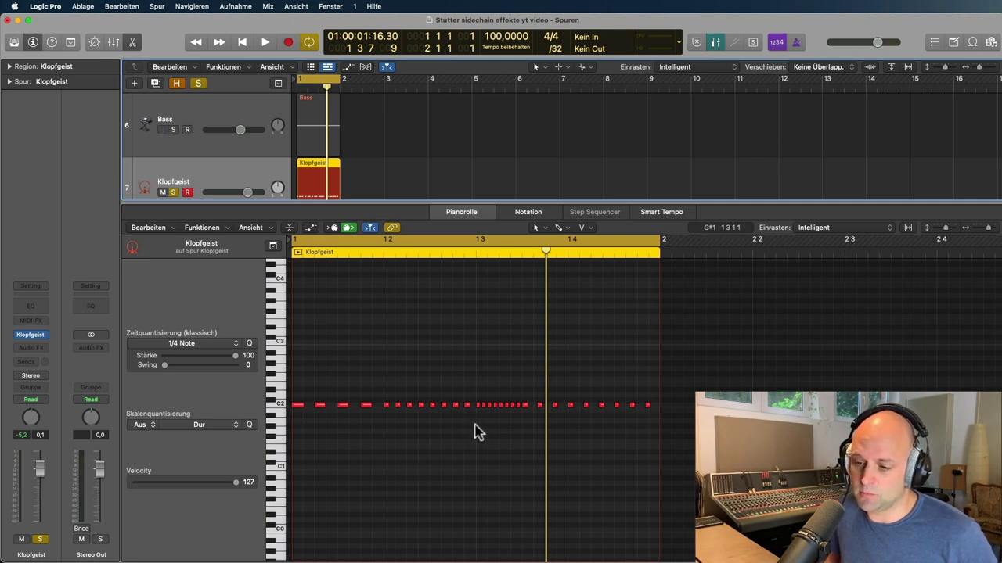
Step: Play the completed Klopfgeist trigger pattern to hear its rhythm, and stop playback
key(space)
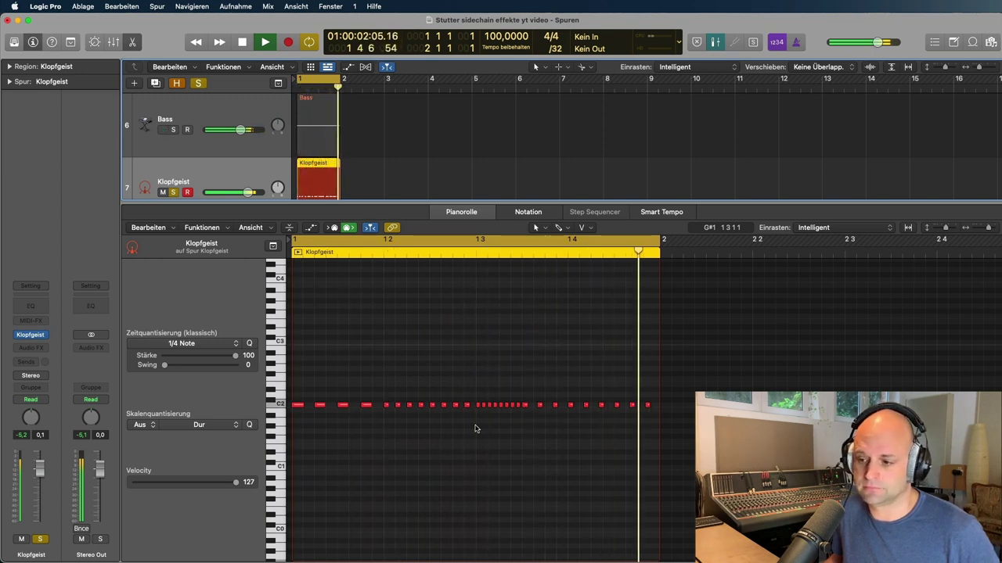
key(space)
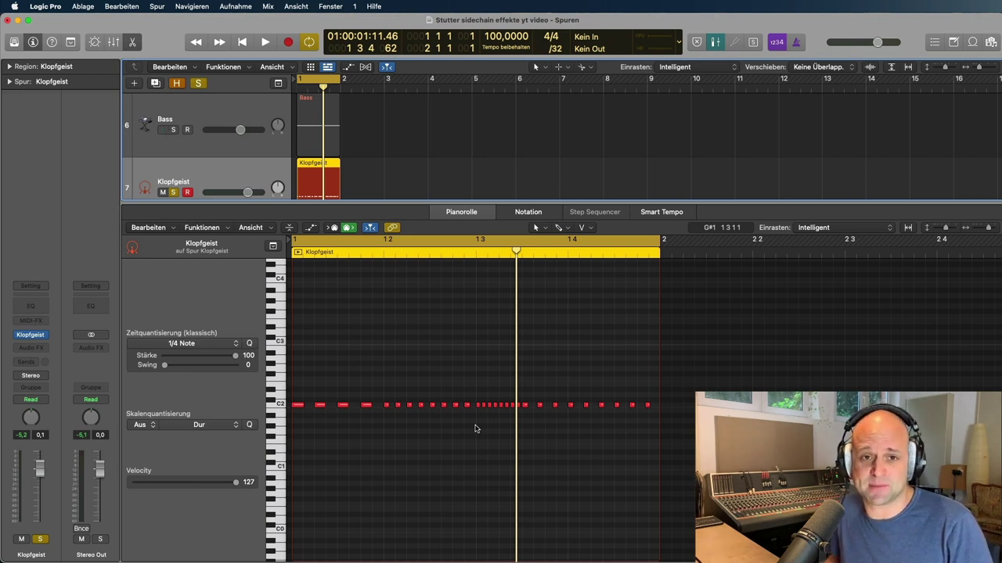
Step: Set the Klopfgeist channel's output to Ohne, check its silent playback, and take the track out of solo
click(34, 377)
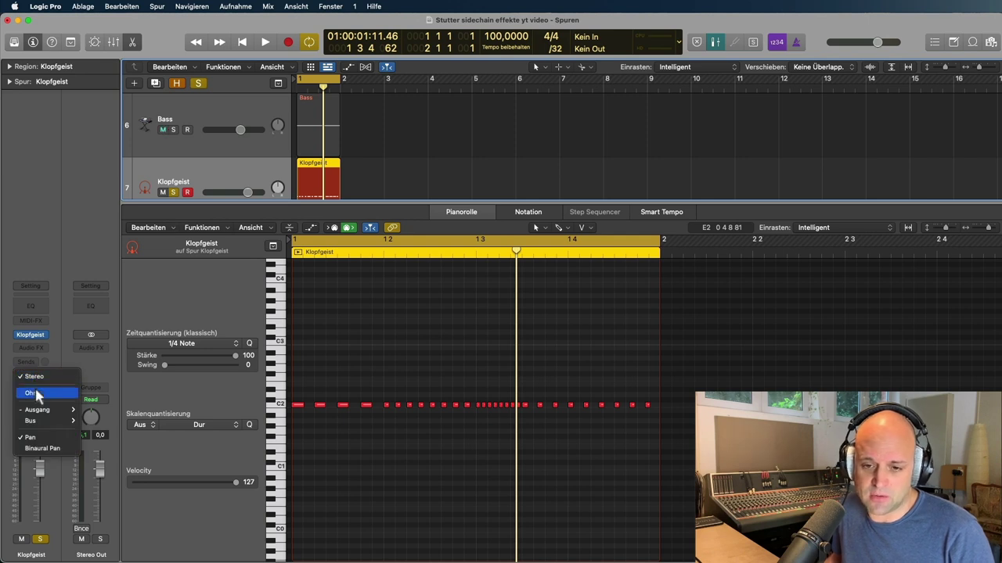
click(35, 393)
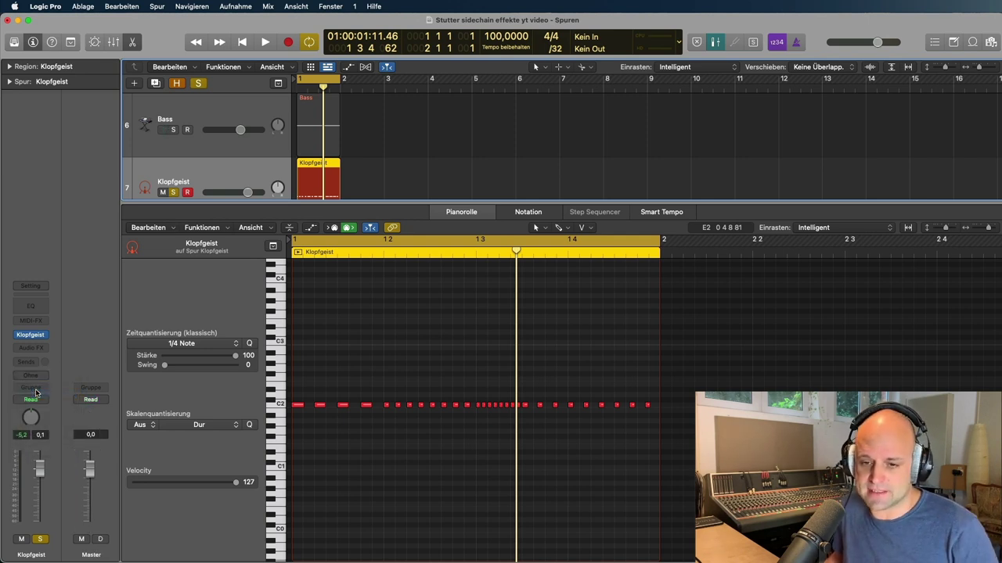
key(space)
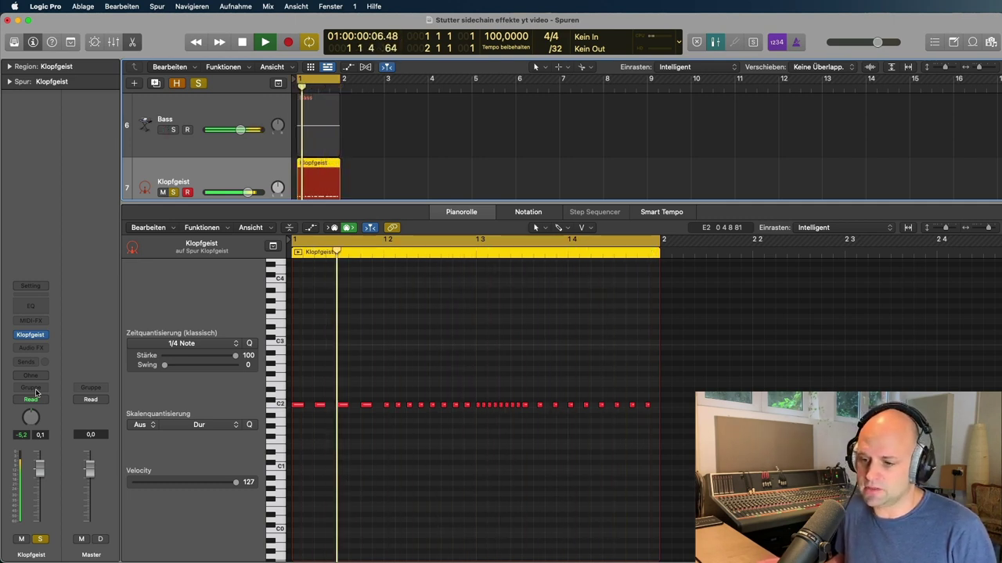
key(space)
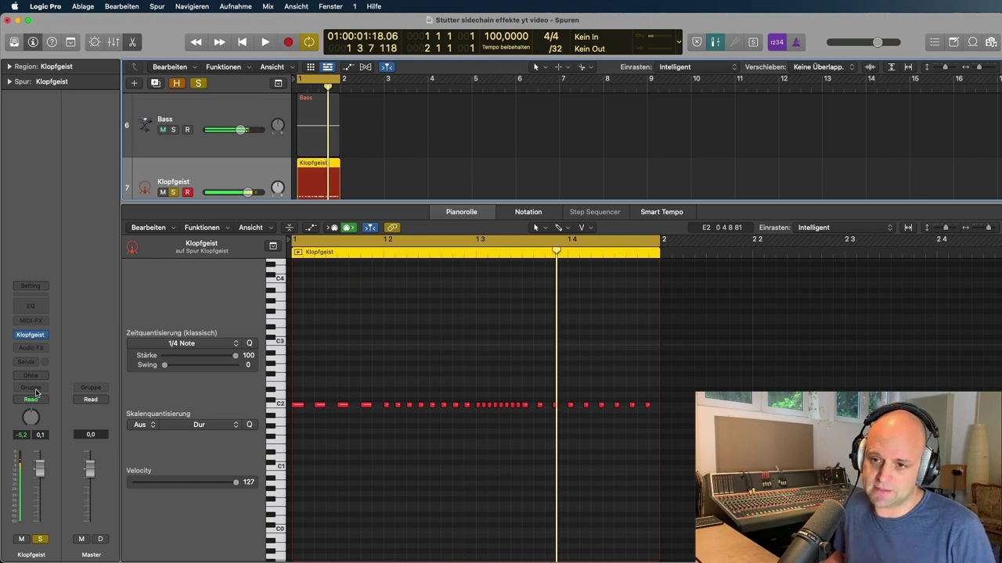
click(175, 192)
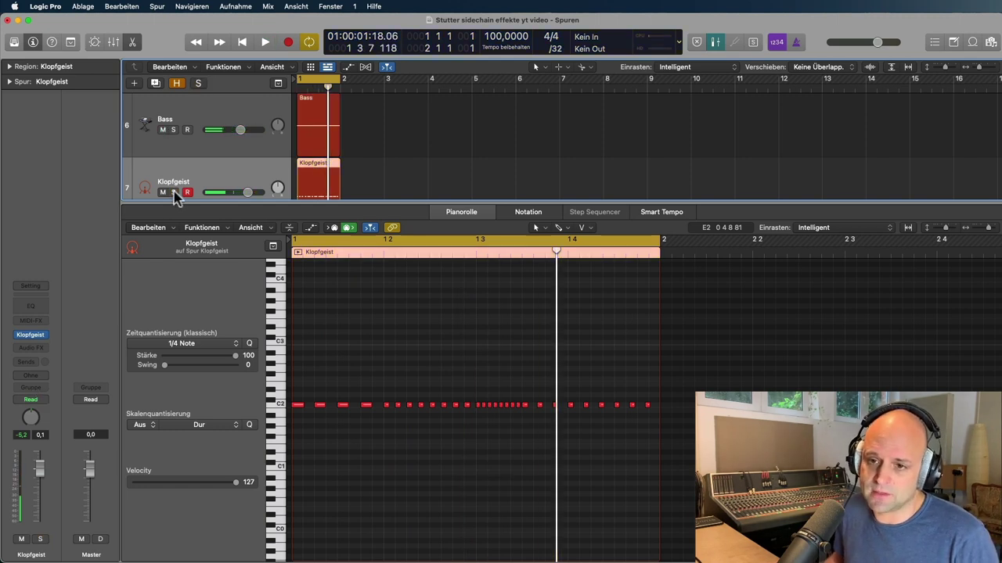
Step: Insert a stereo Noise Gate as an audio effect on the Bass track
click(209, 117)
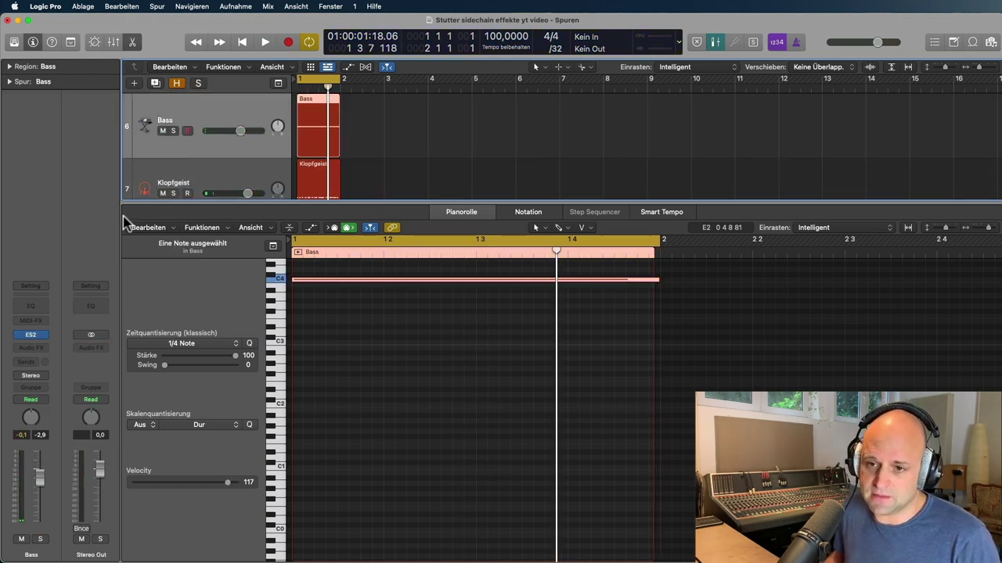
click(36, 349)
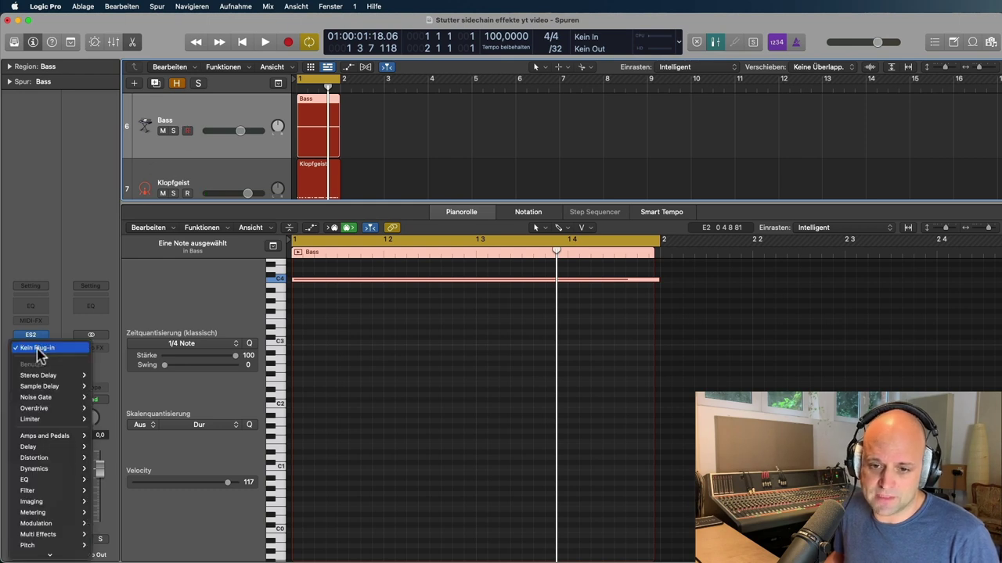
mouse_move(51, 401)
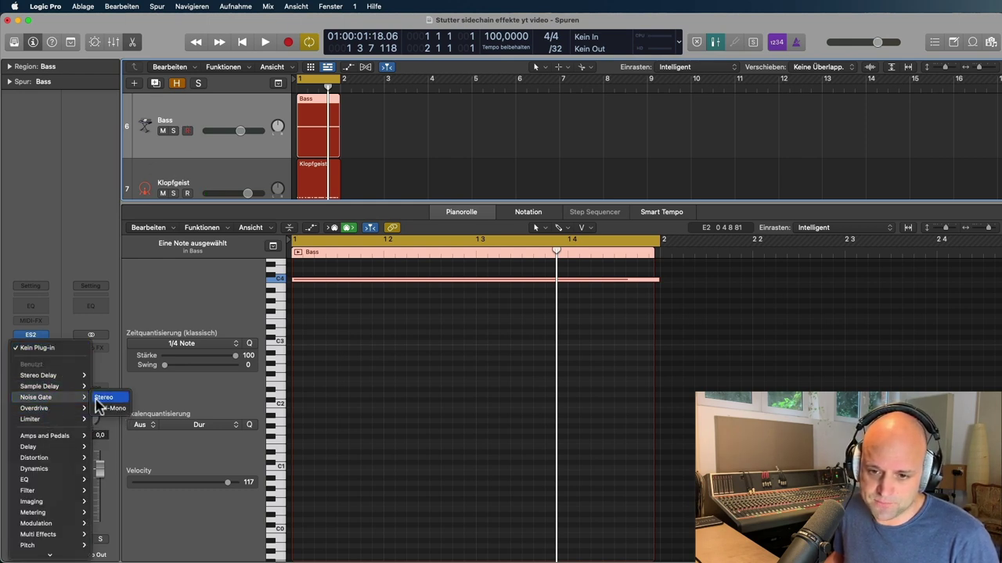
click(96, 402)
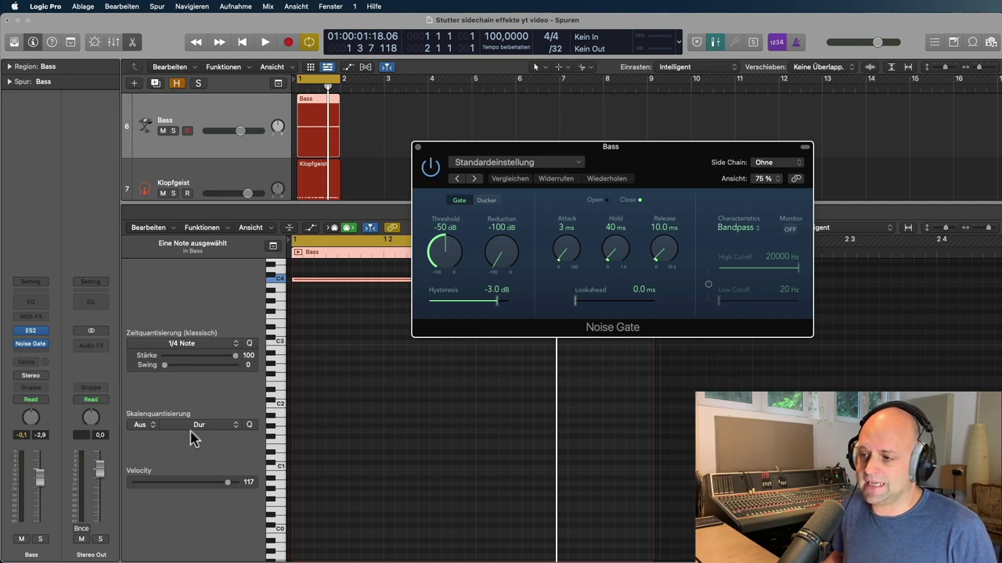
Step: Choose the instrument channel Klopfgeist (Inst 2) as the side-chain source of the Bass Noise Gate
click(800, 163)
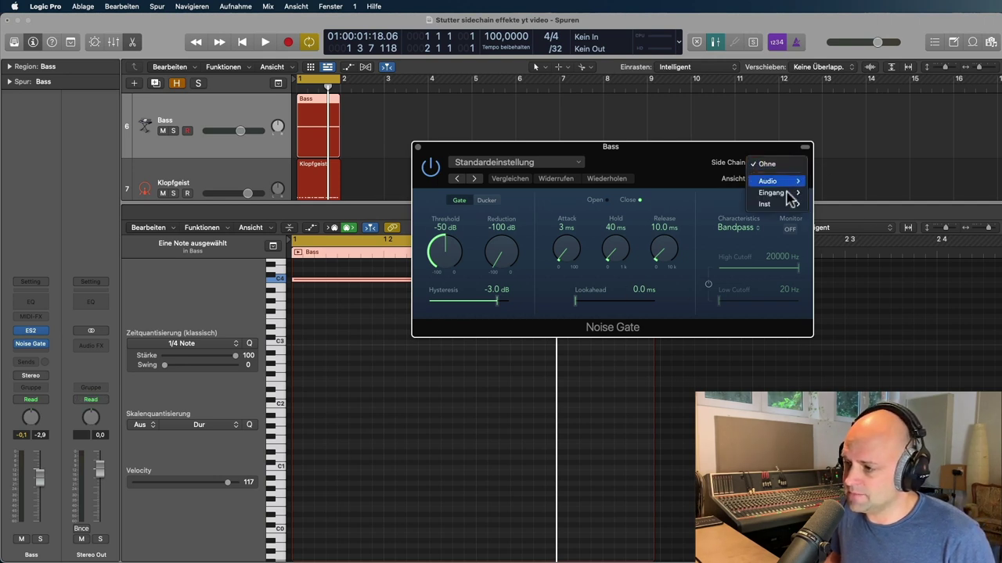
mouse_move(787, 205)
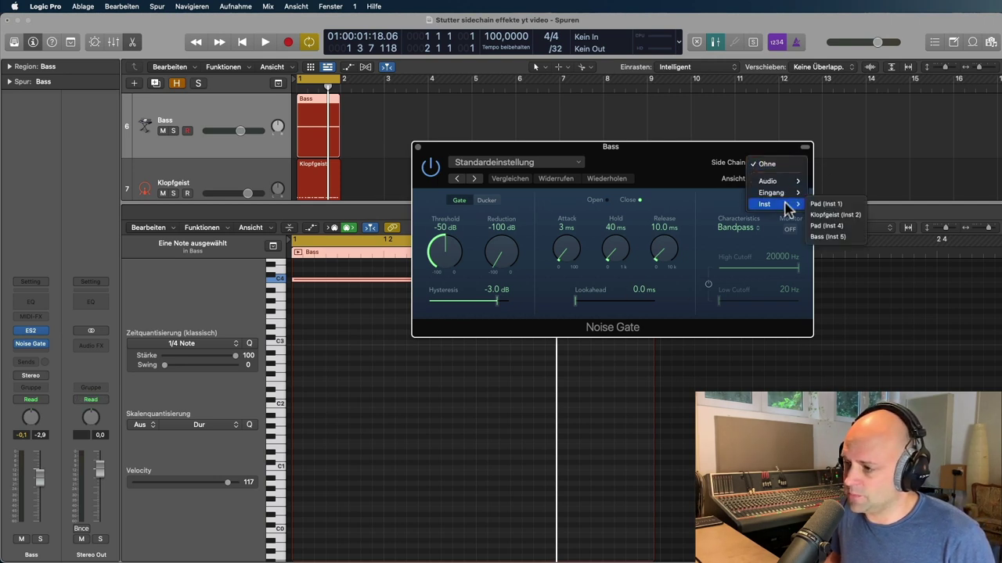
click(827, 214)
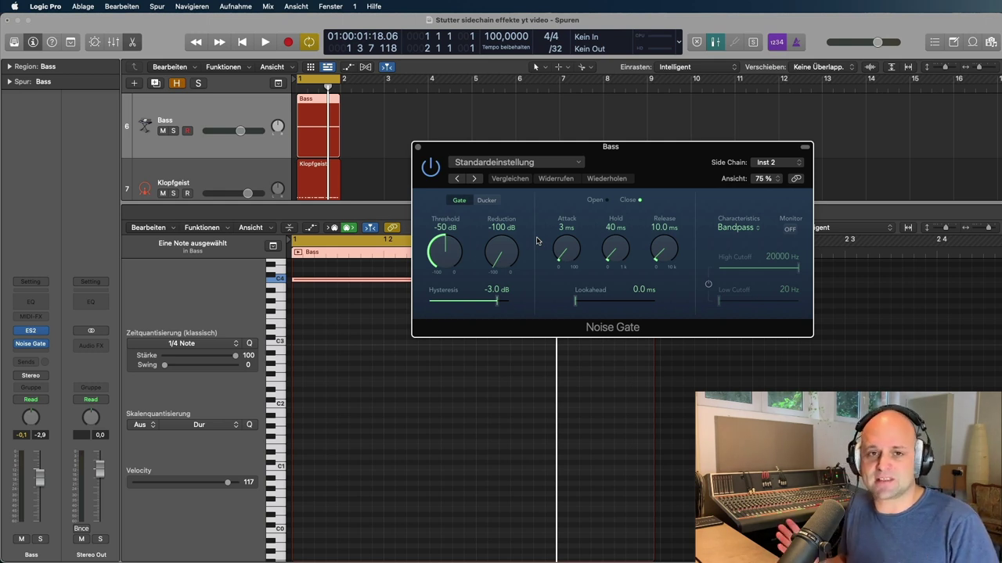
Step: Tune the Bass Noise Gate during playback to threshold -19 dB, reduction -92 dB, attack 4 ms, hold 0 ms and release 5 ms
key(space)
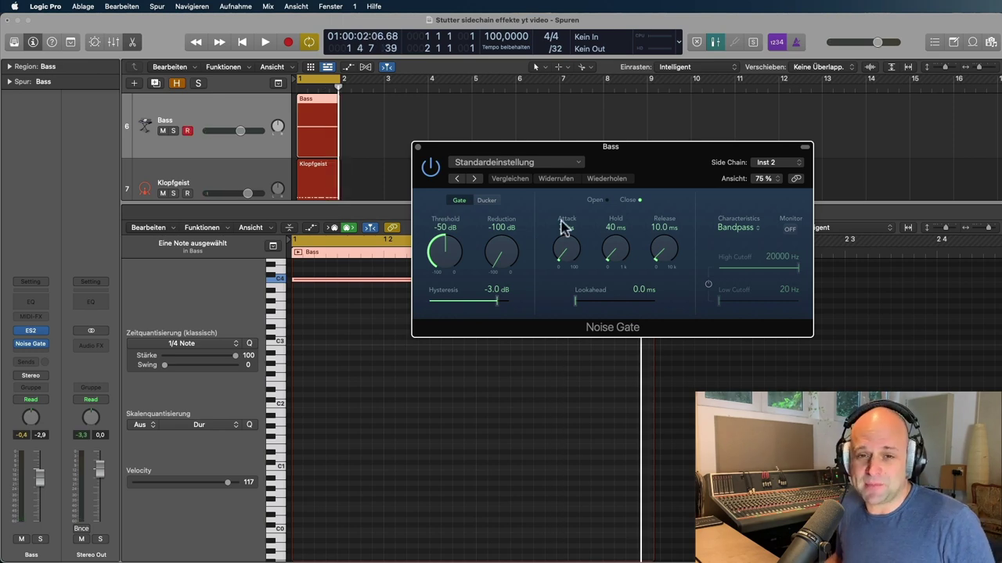
drag(452, 236, 435, 306)
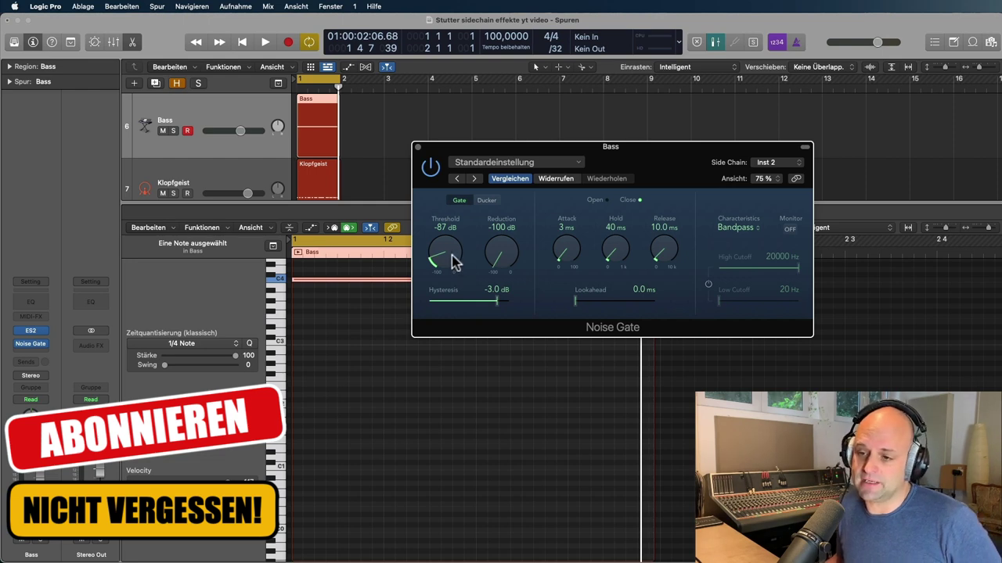
key(space)
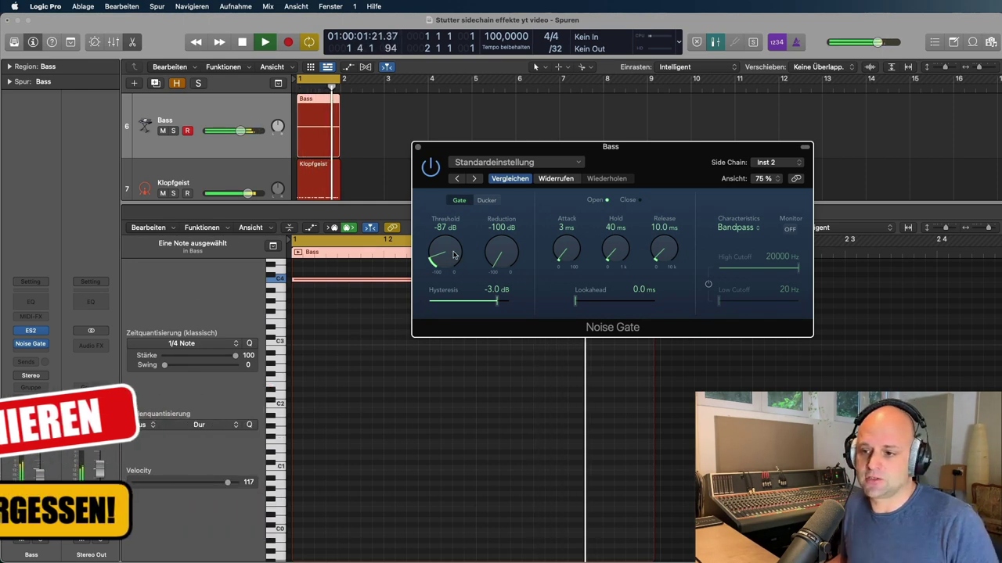
mouse_move(452, 254)
mouse_down()
mouse_move(444, 261)
mouse_move(432, 198)
mouse_move(439, 266)
mouse_move(447, 253)
mouse_up()
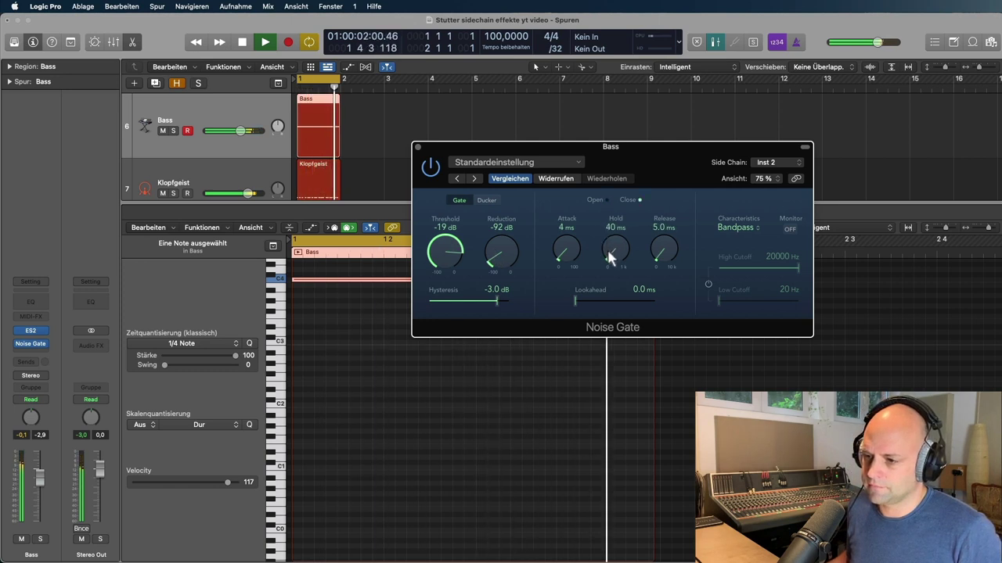
drag(606, 247, 620, 269)
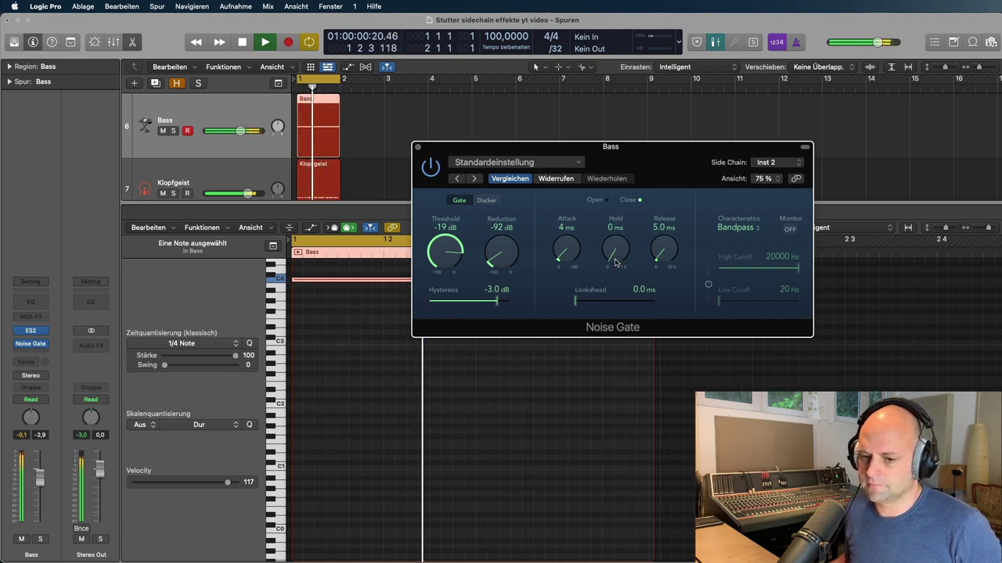
key(space)
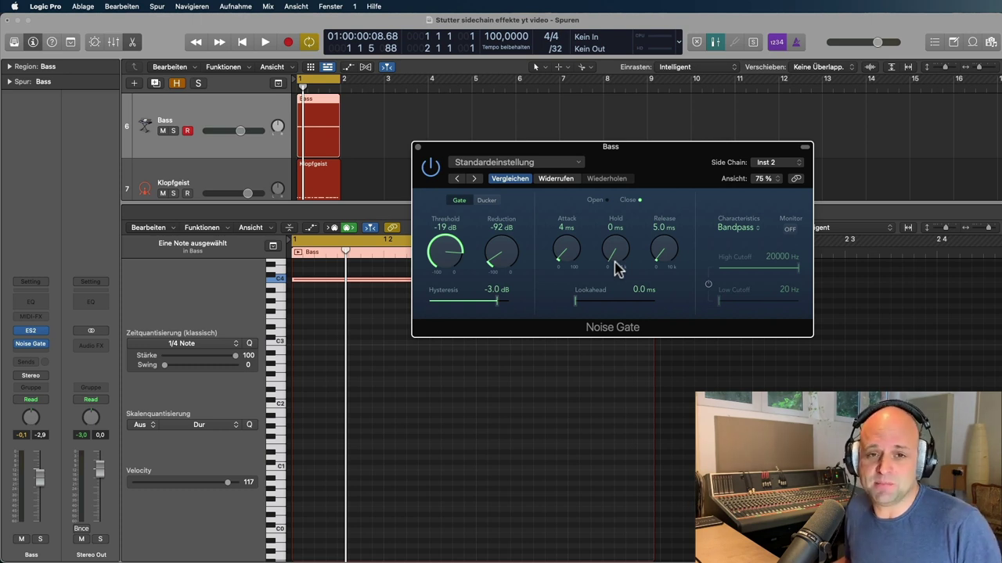
Step: Play the gated Bass together with the beat and raise the Bass channel volume to 0.1 dB
click(314, 152)
key(space)
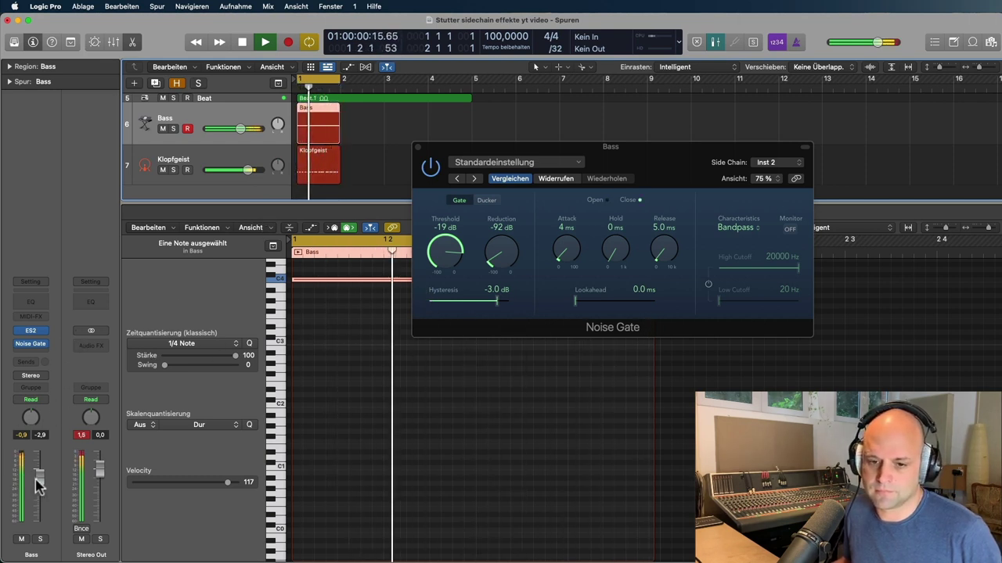
drag(39, 485, 39, 467)
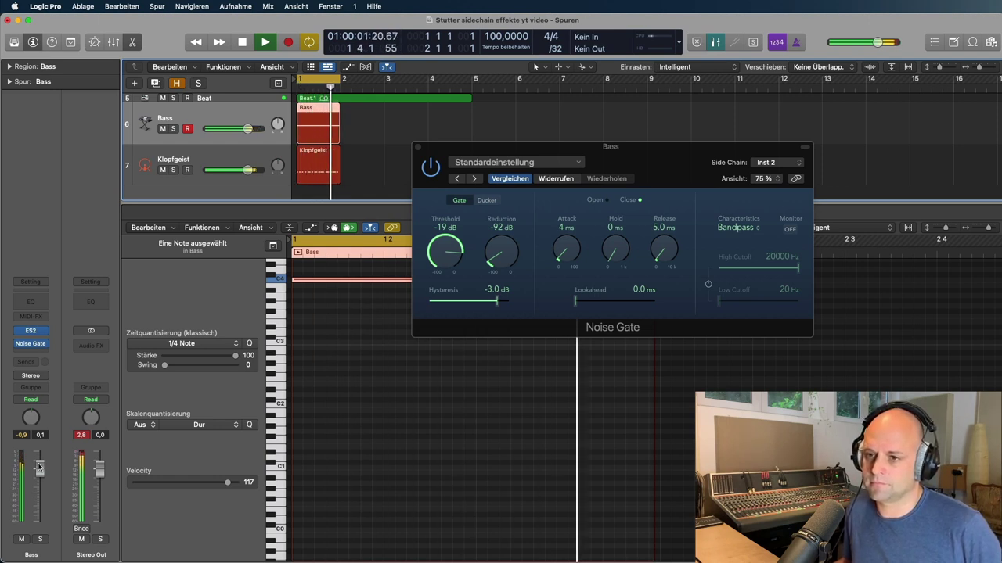
key(space)
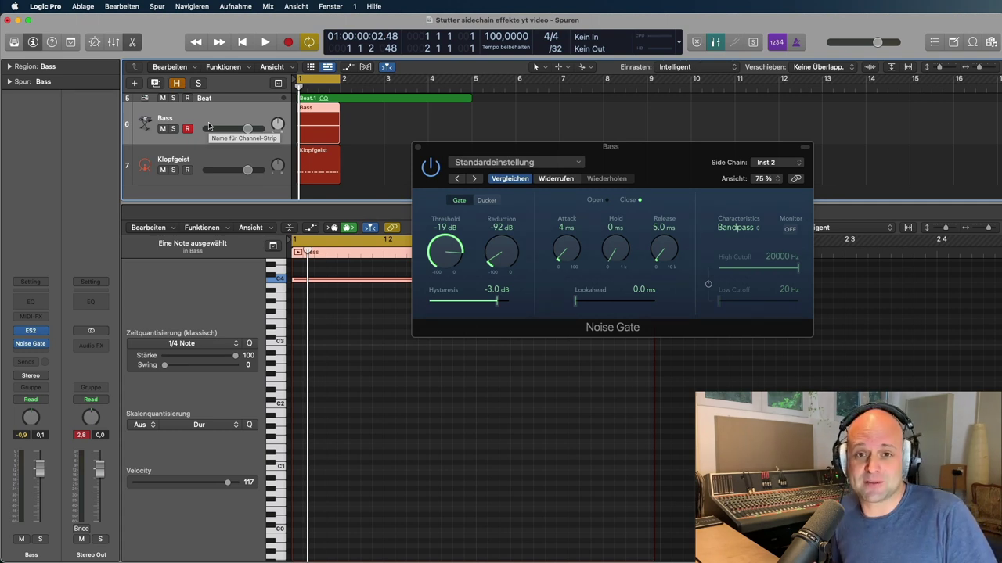
key(space)
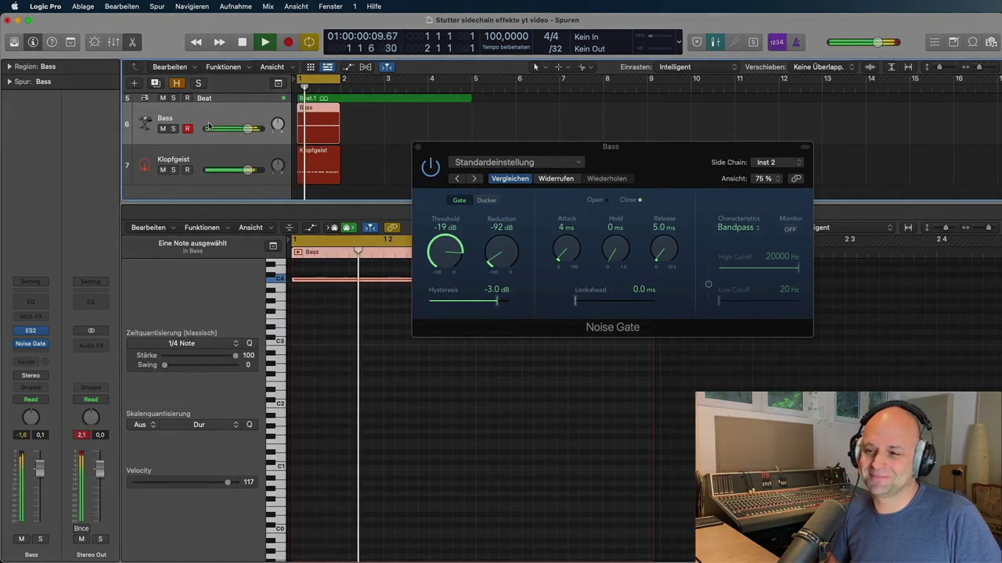